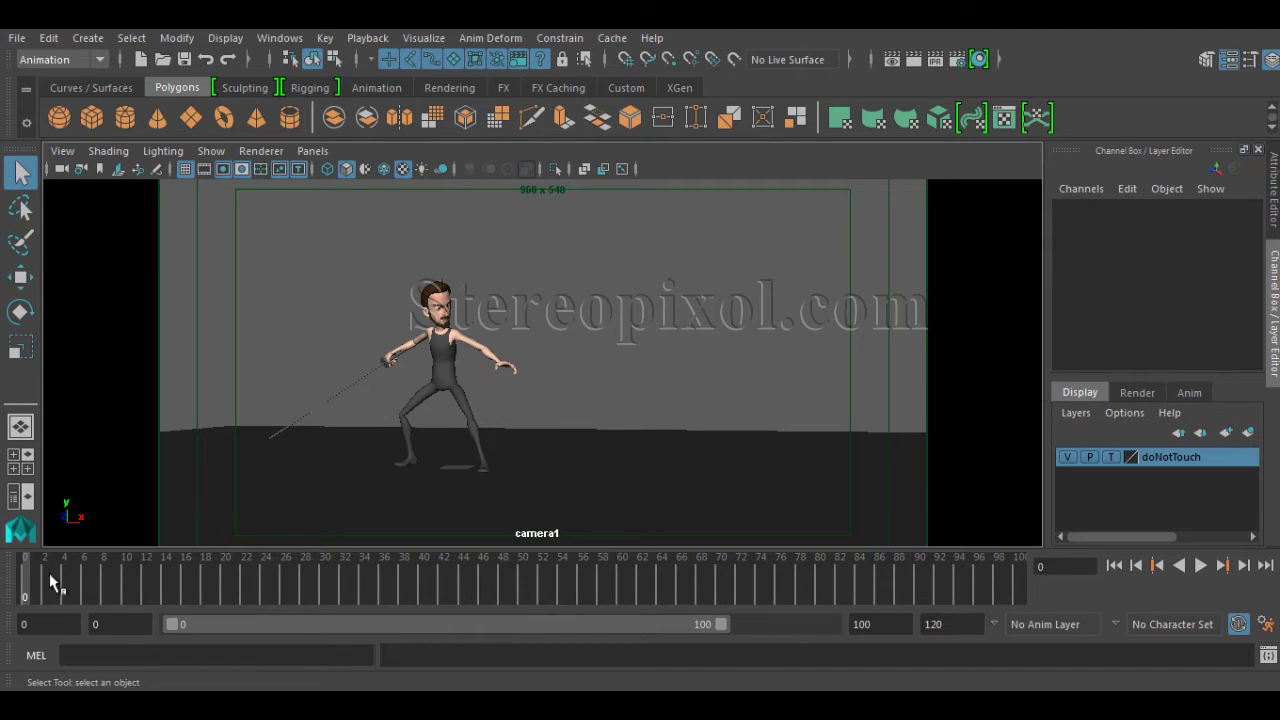
- Play the sword-fight animation through camera1 to review its motion, stop playback, and return to frame 0
key(alt+v)
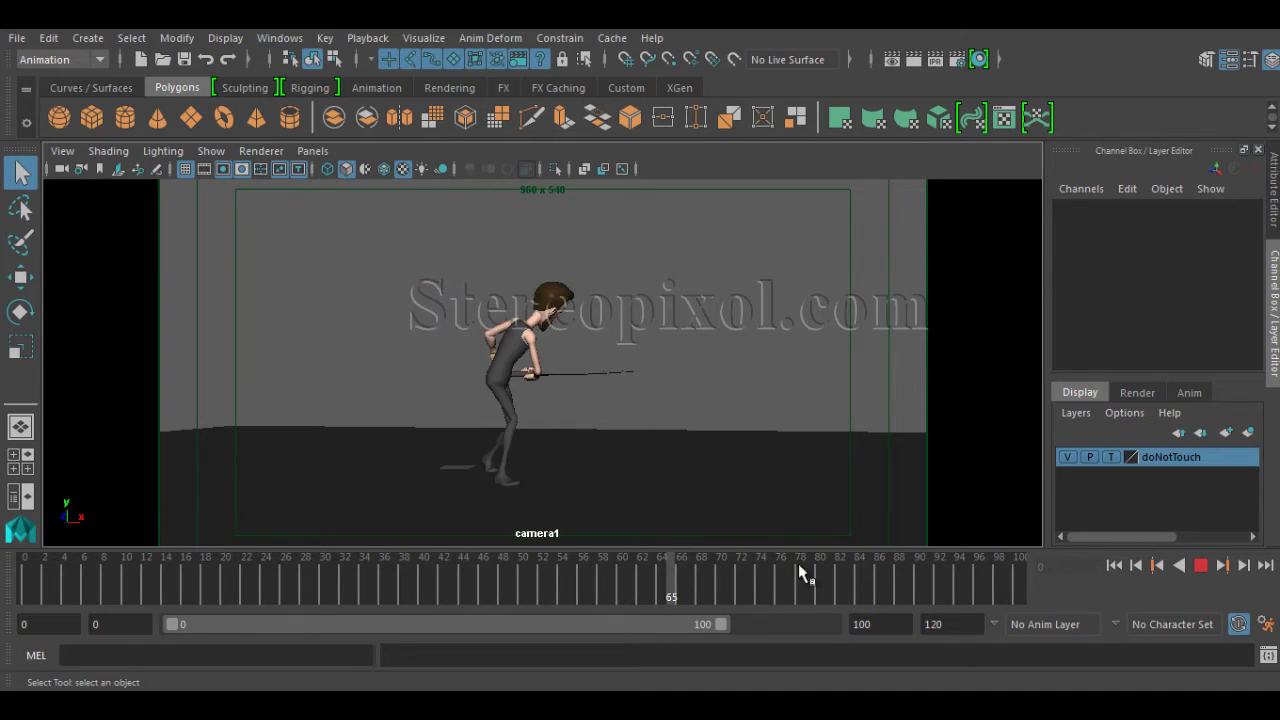
click(1114, 565)
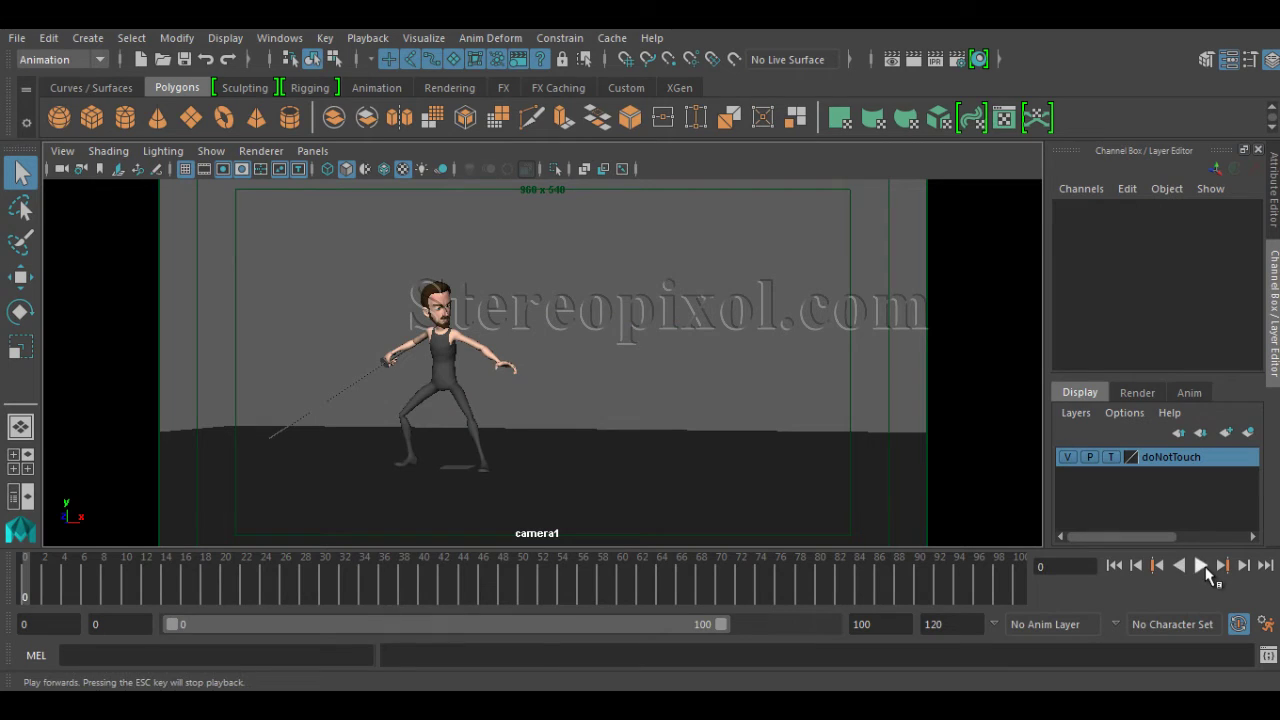
click(1201, 566)
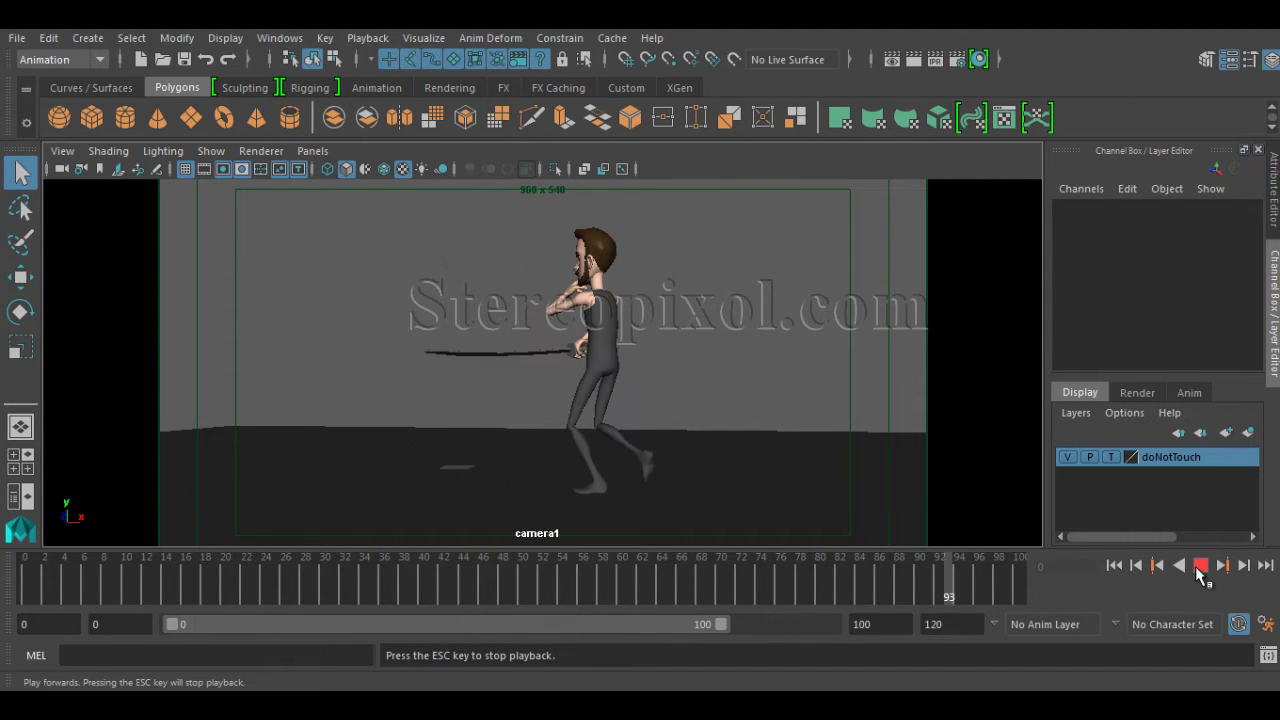
click(1200, 566)
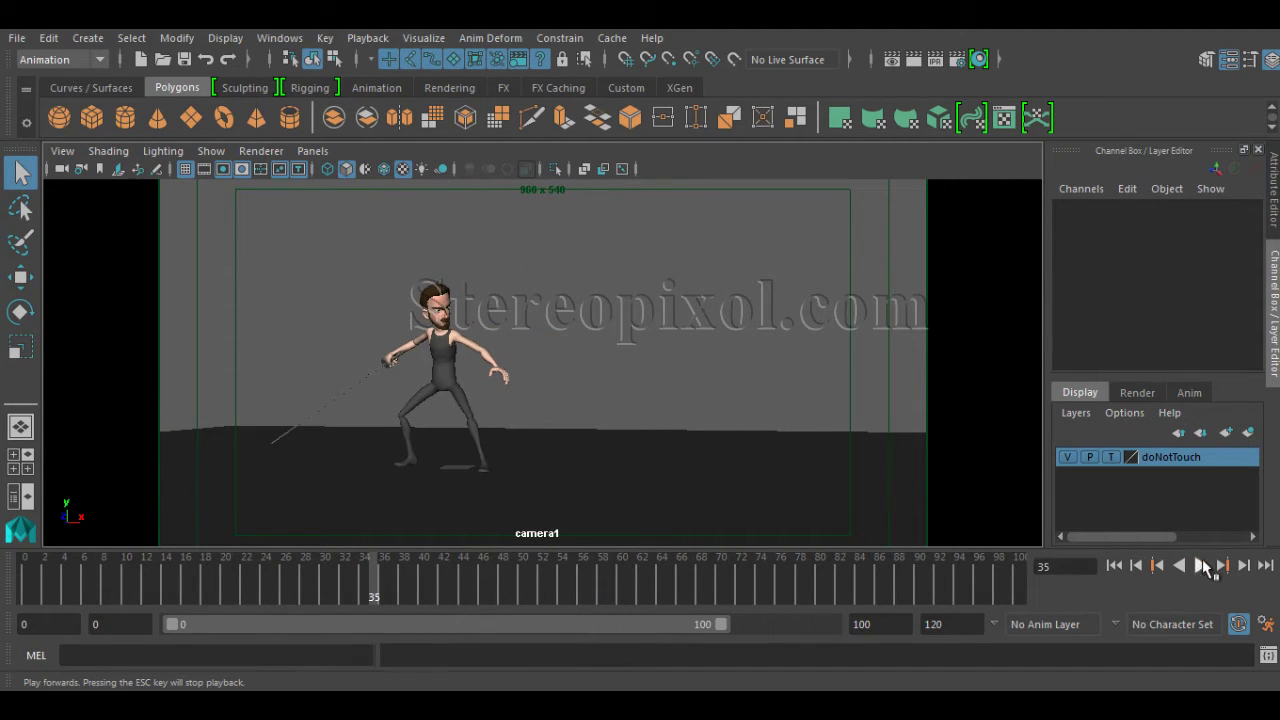
click(1116, 566)
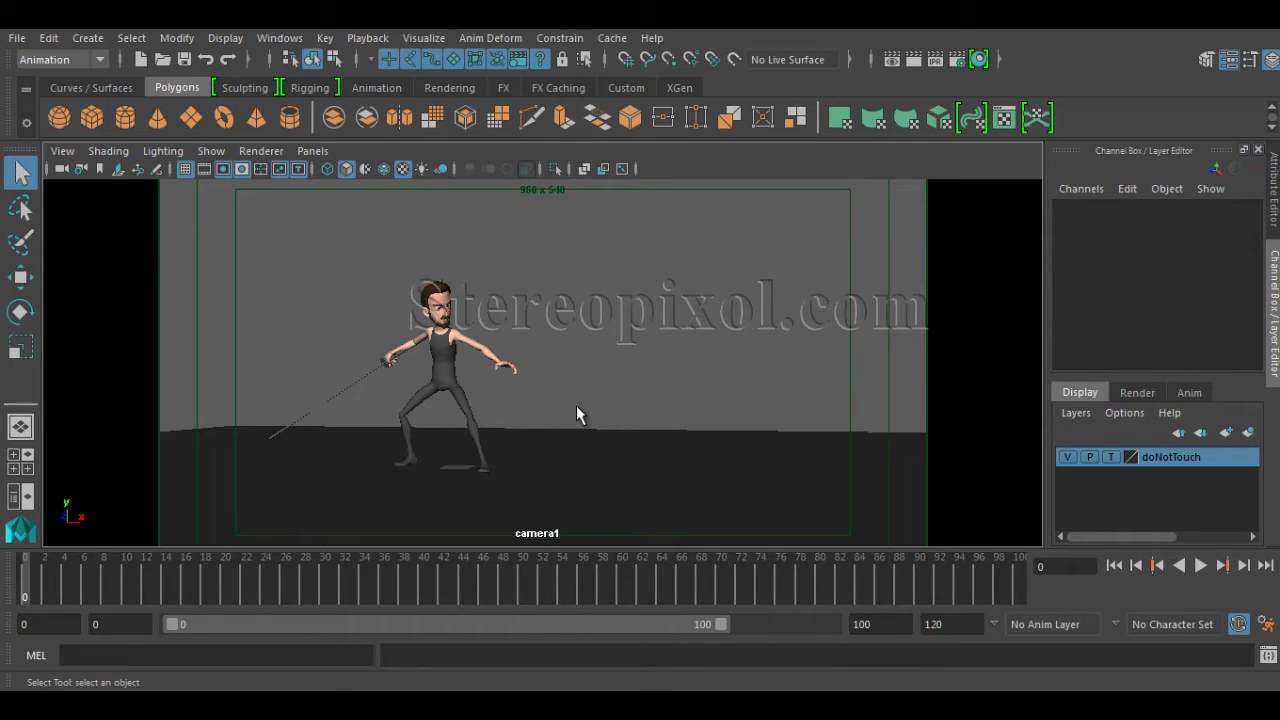
- Open the Playblast options and place the window clear of the animated character
click(268, 40)
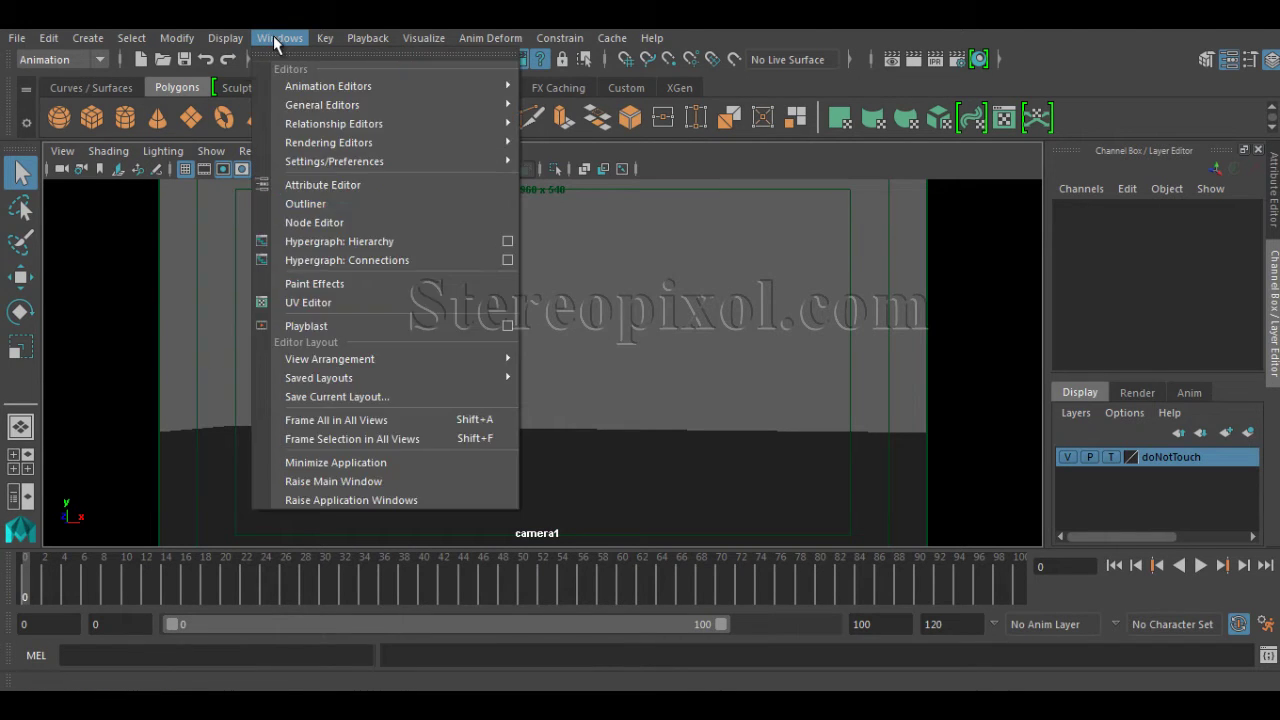
key(Escape)
click(379, 43)
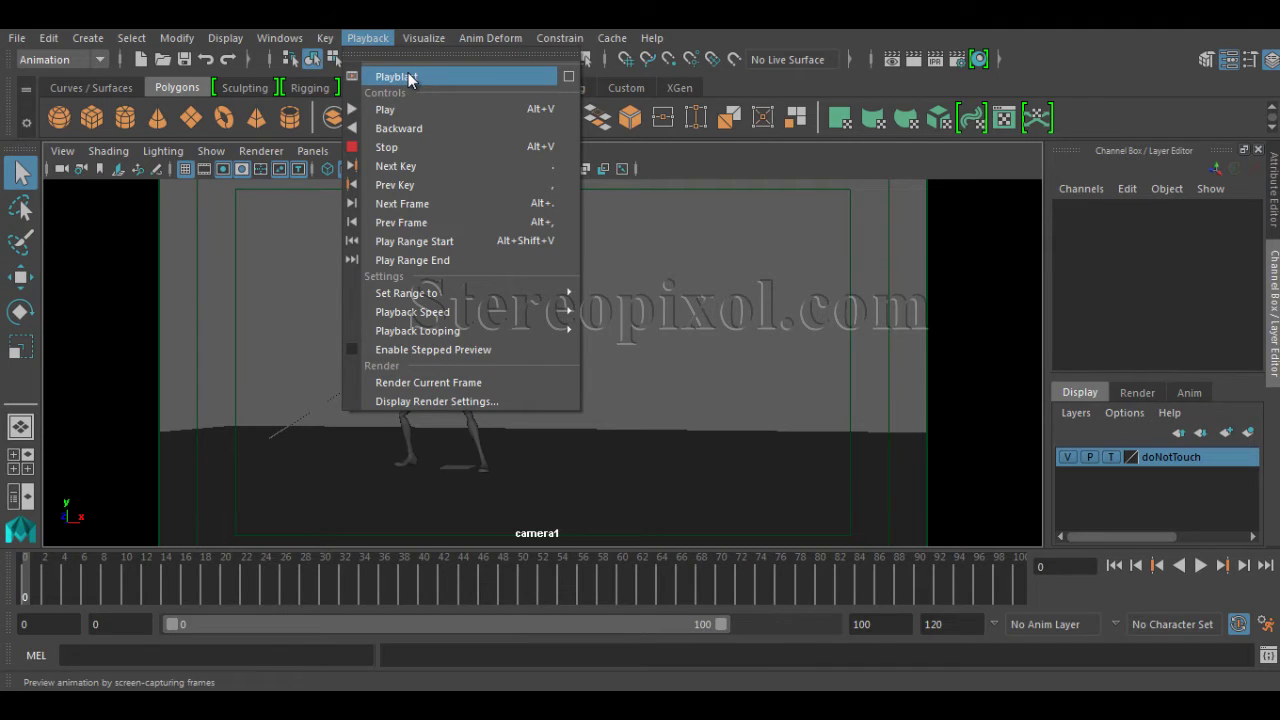
key(Escape)
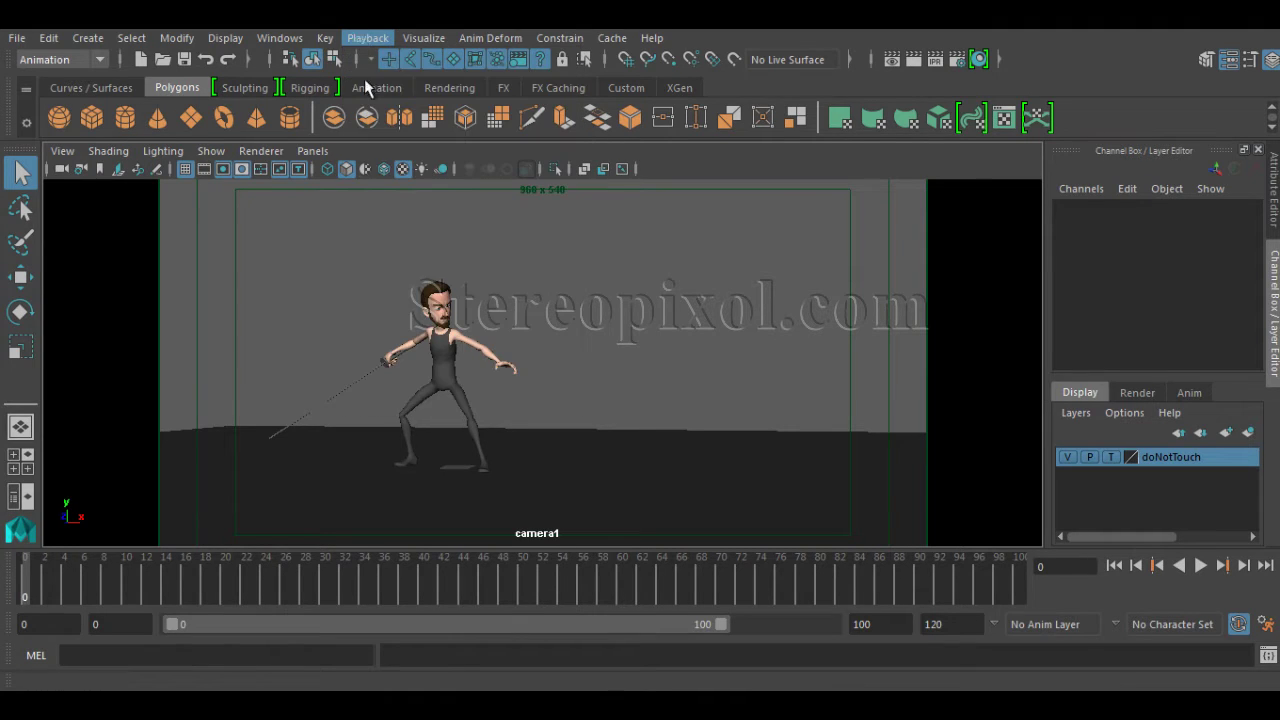
right_click(535, 590)
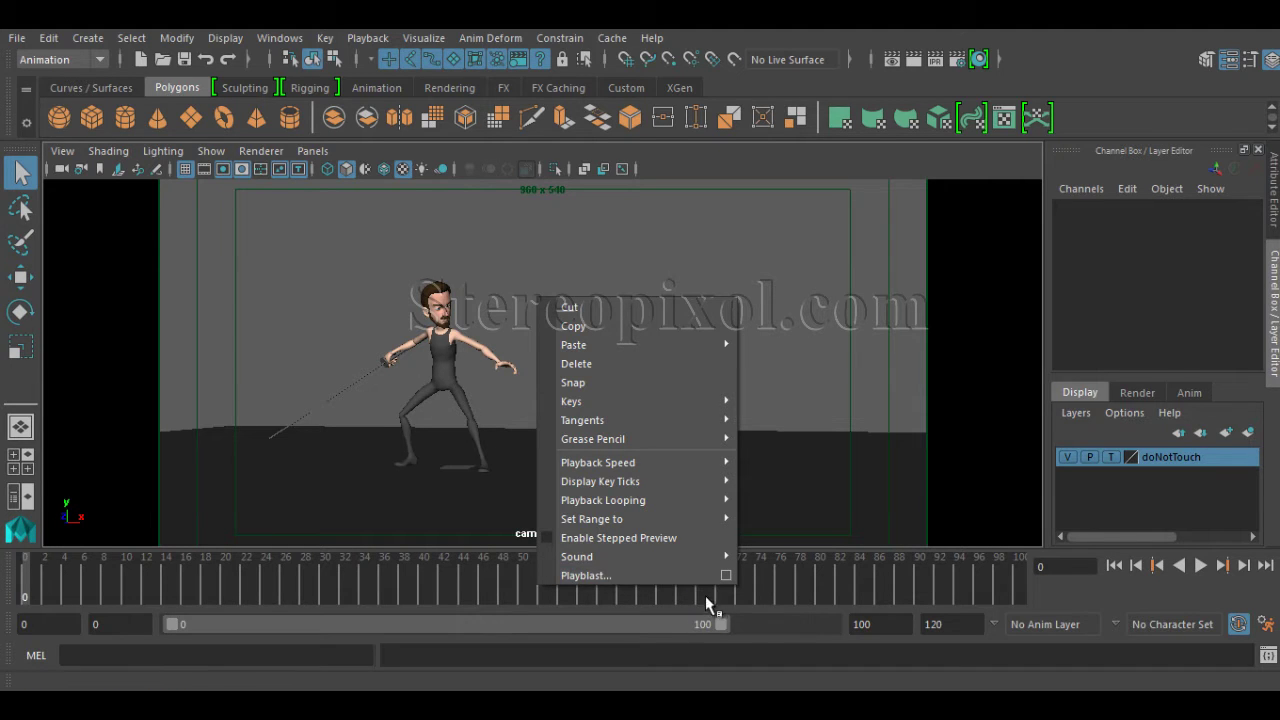
click(725, 577)
drag(727, 249, 911, 145)
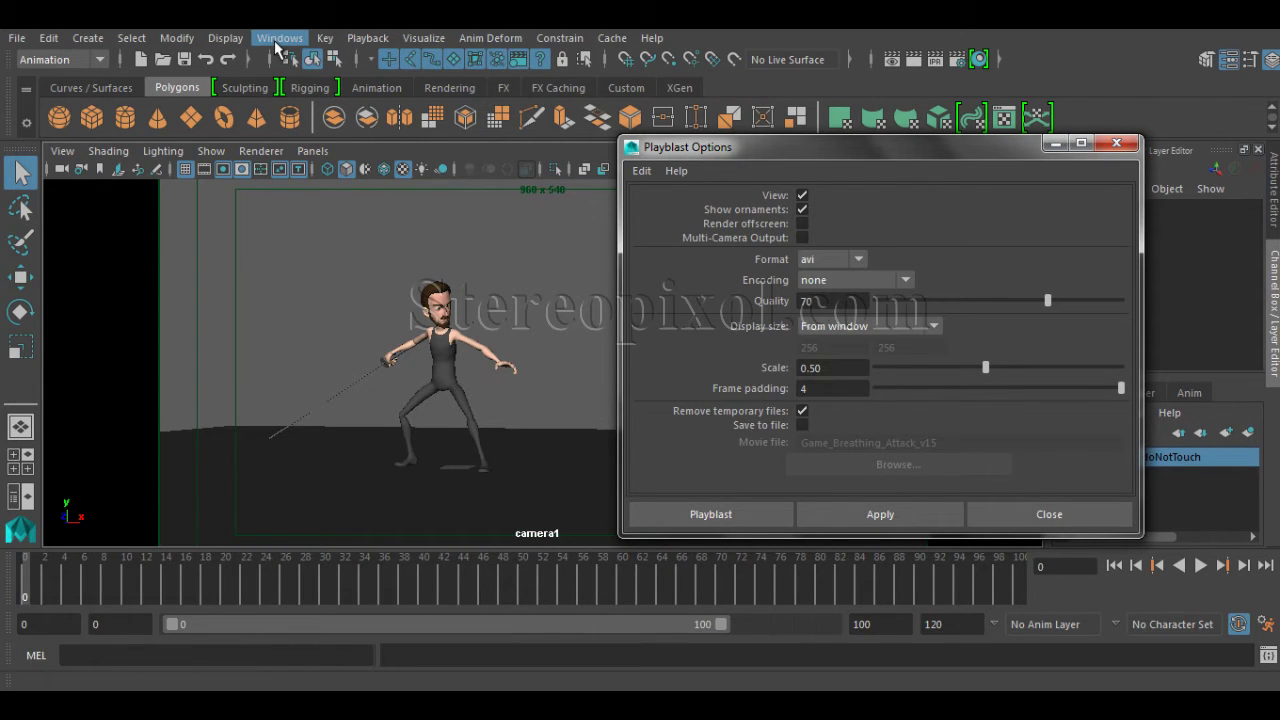
click(278, 40)
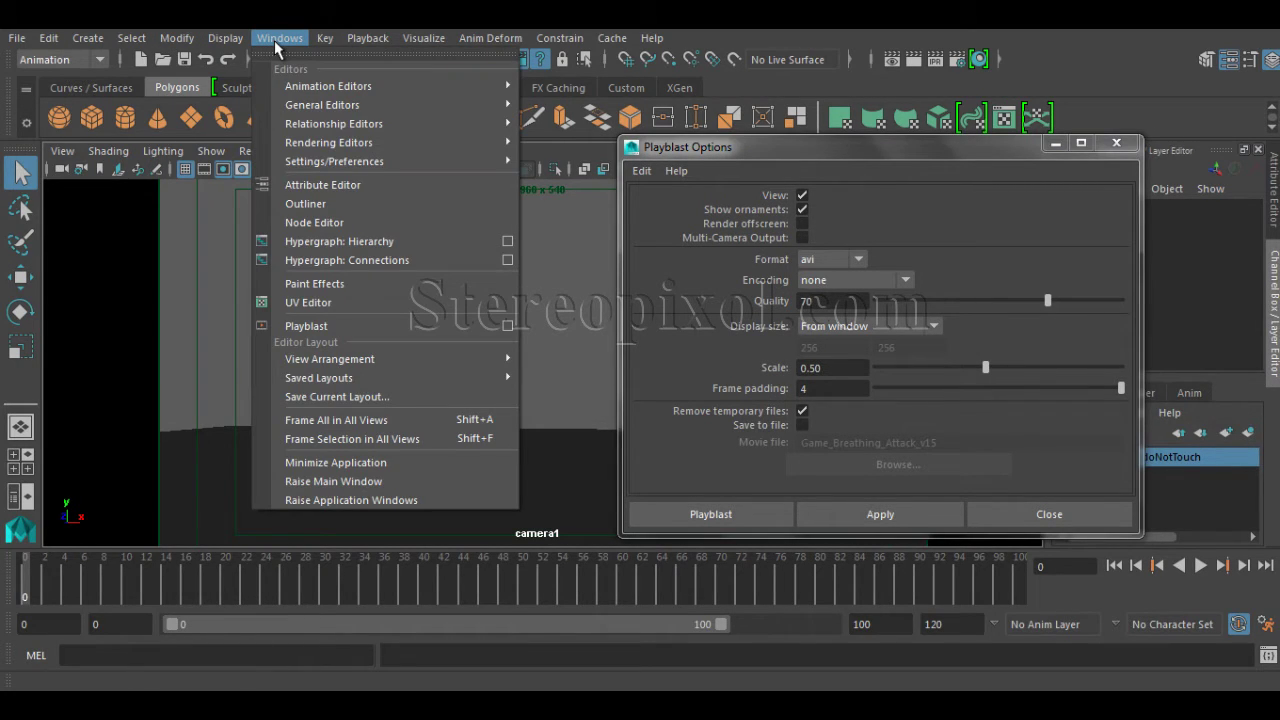
click(370, 38)
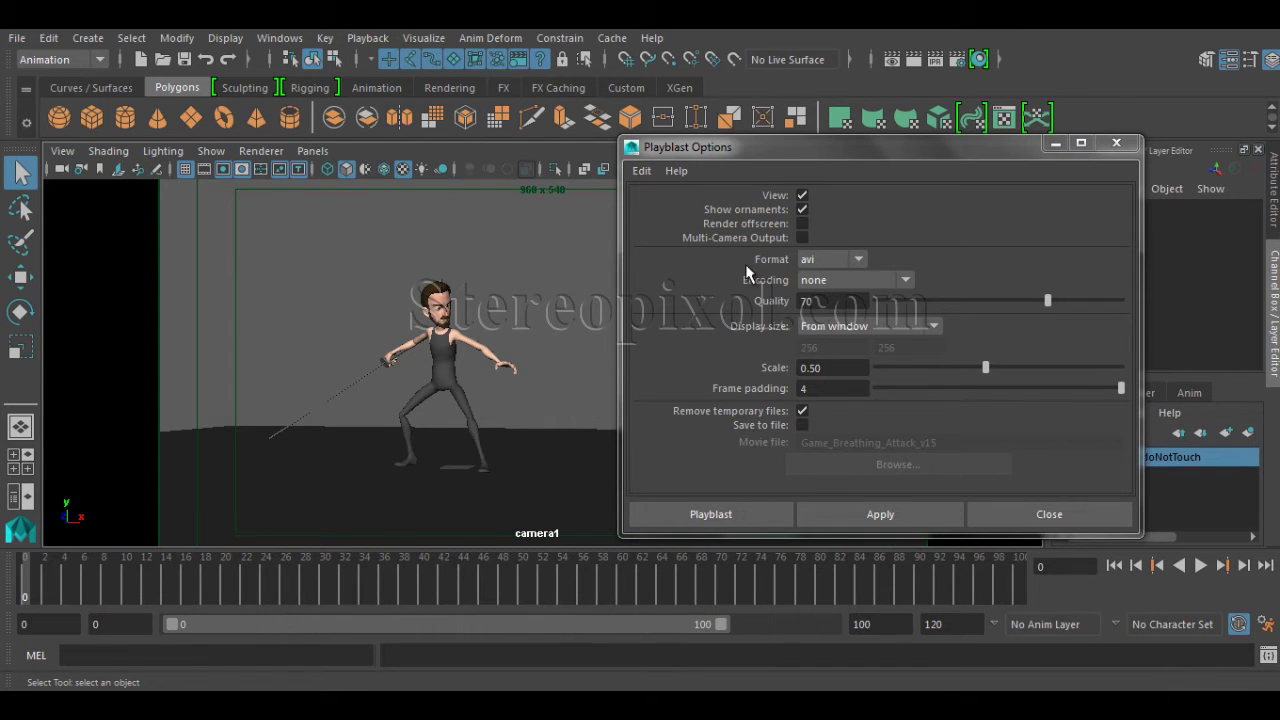
- Check the available playblast formats and the encodings offered for avi
click(830, 261)
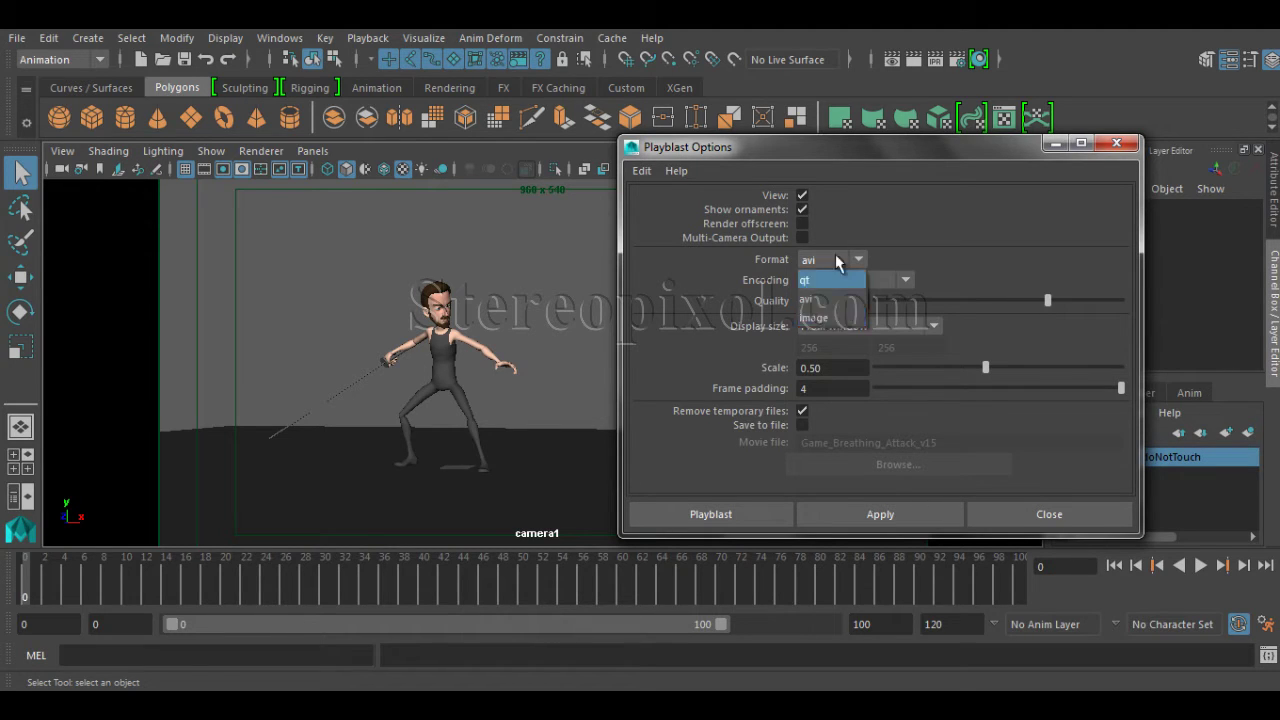
click(909, 247)
click(833, 282)
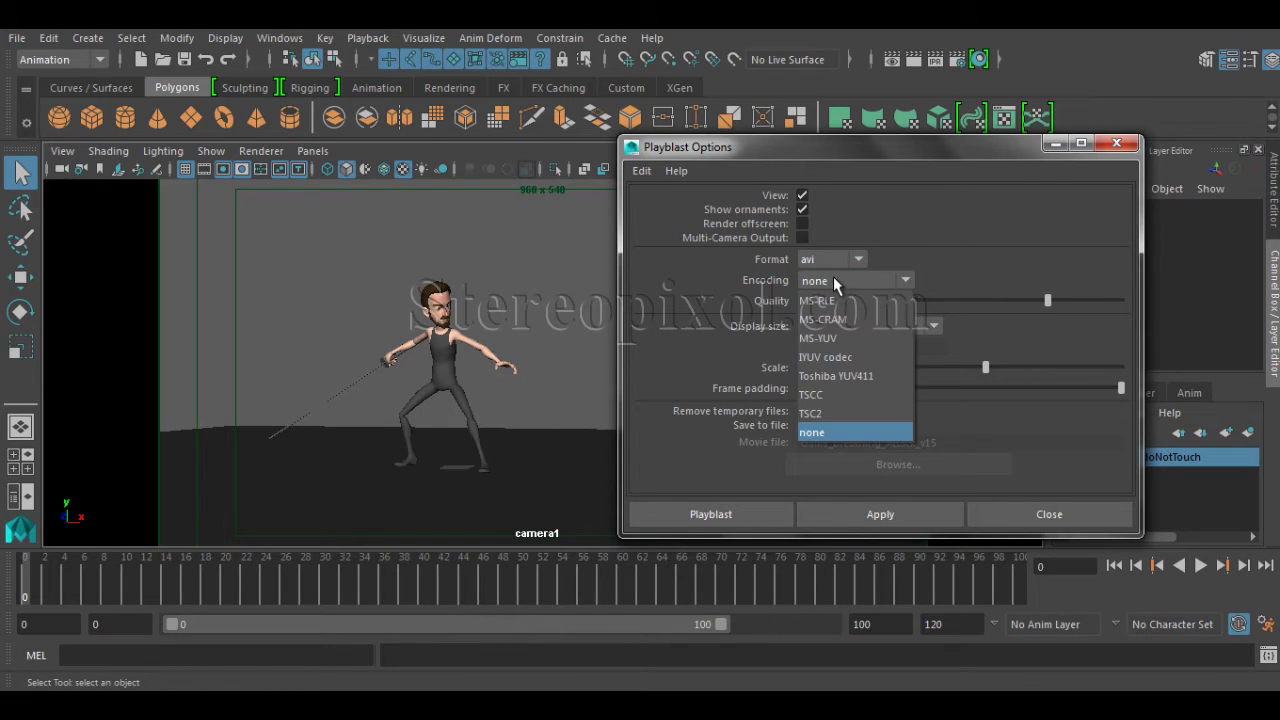
click(834, 280)
- Switch the playblast format to qt, look through its encodings, and return the format to avi
click(838, 260)
click(822, 279)
click(860, 282)
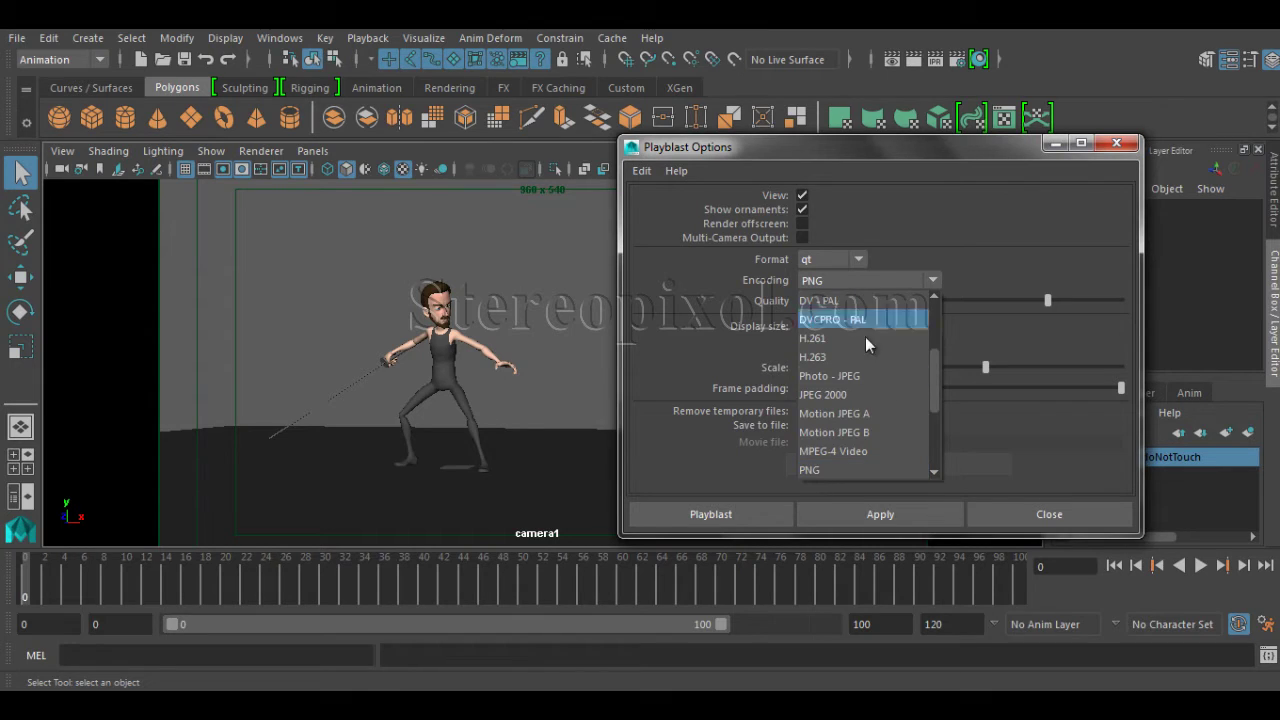
click(830, 300)
click(826, 261)
click(822, 300)
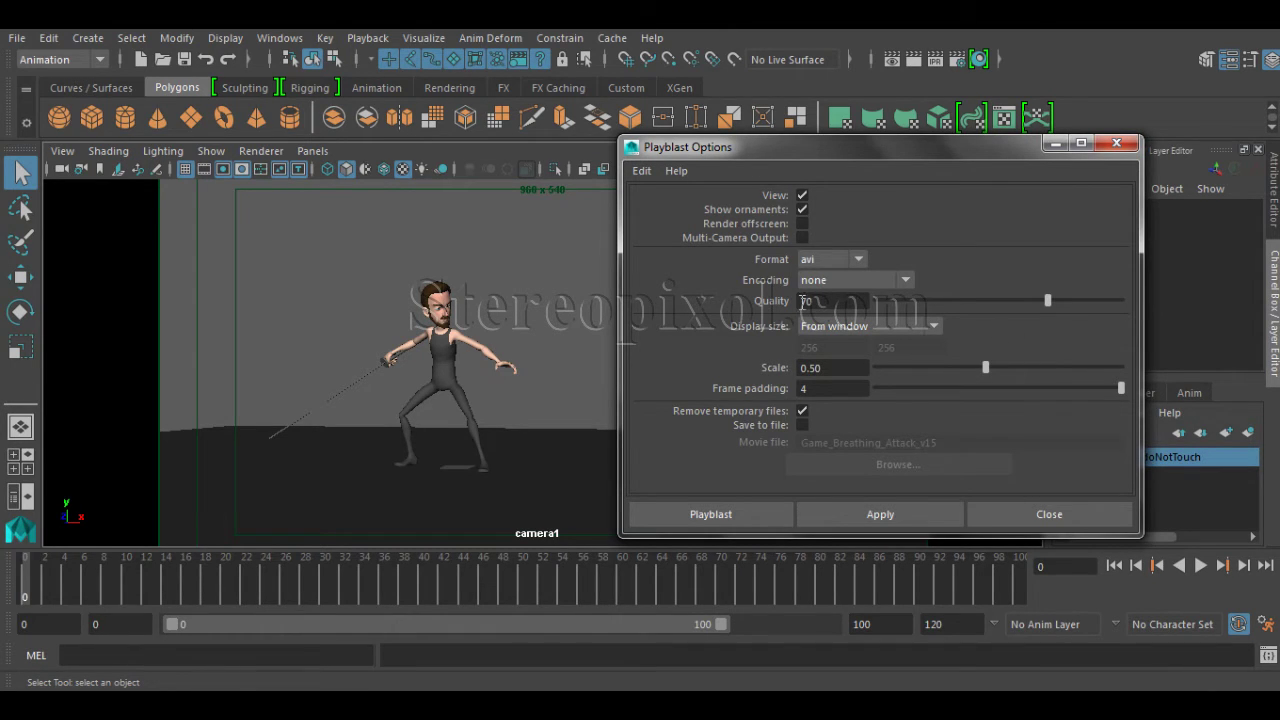
double_click(818, 300)
drag(727, 147, 924, 108)
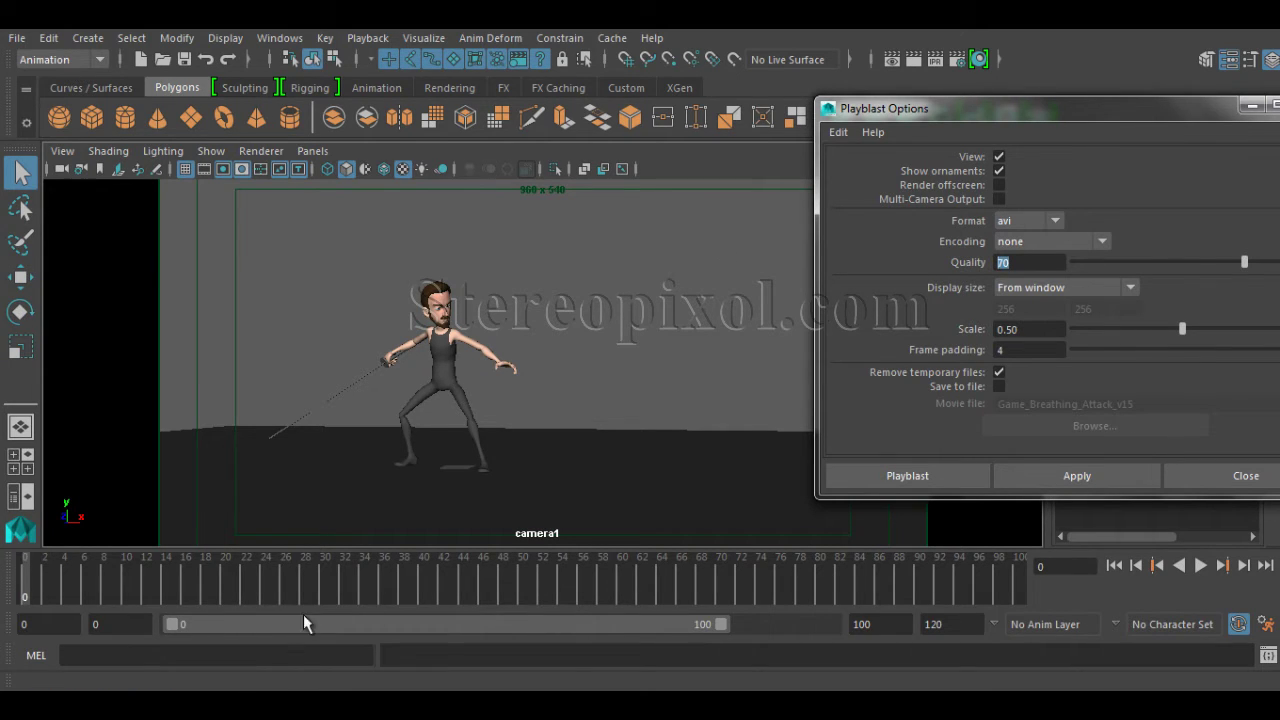
drag(964, 117, 782, 144)
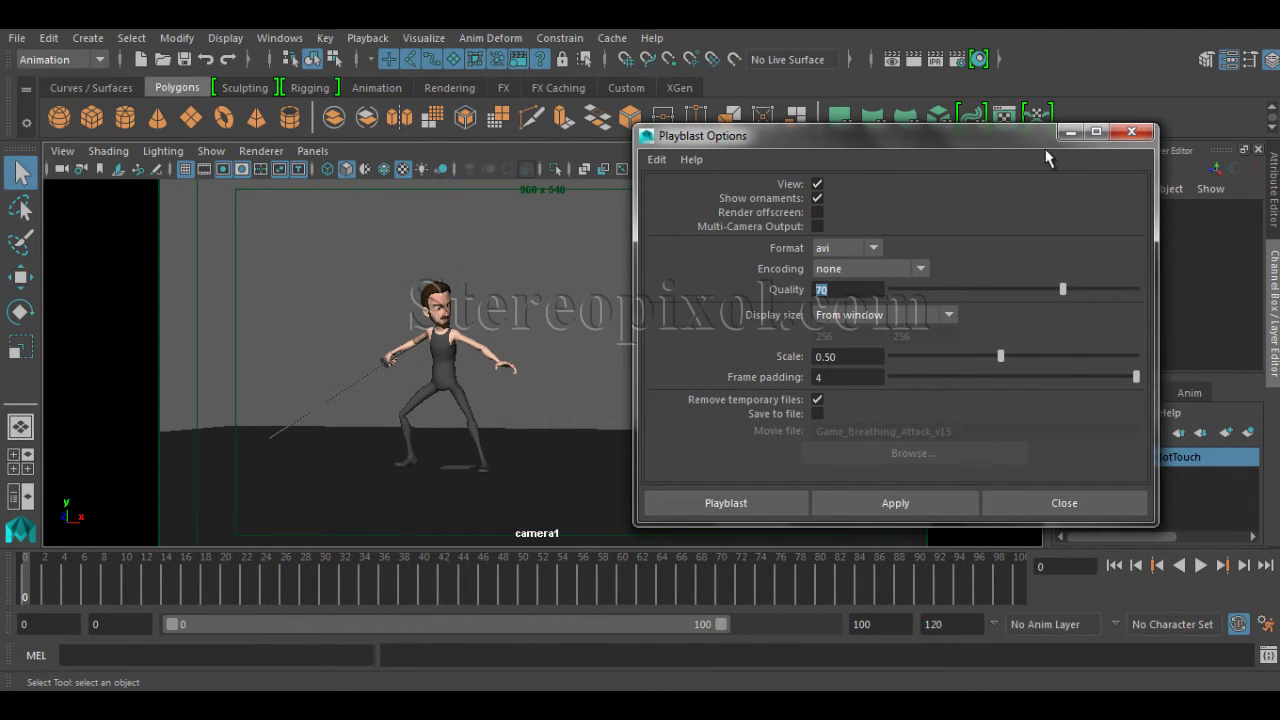
- Minimize the Playblast options, compare the camera view in the enlarged and normal layouts, and restore the options
click(1068, 133)
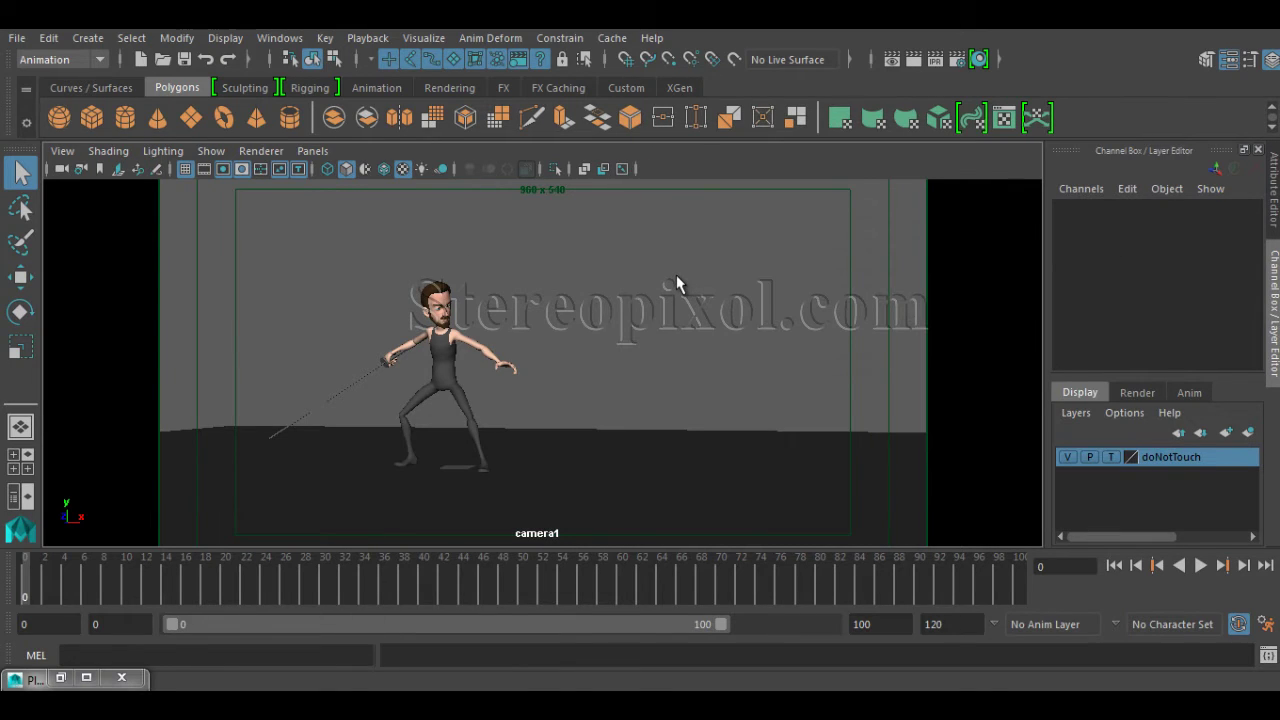
key(ctrl+space)
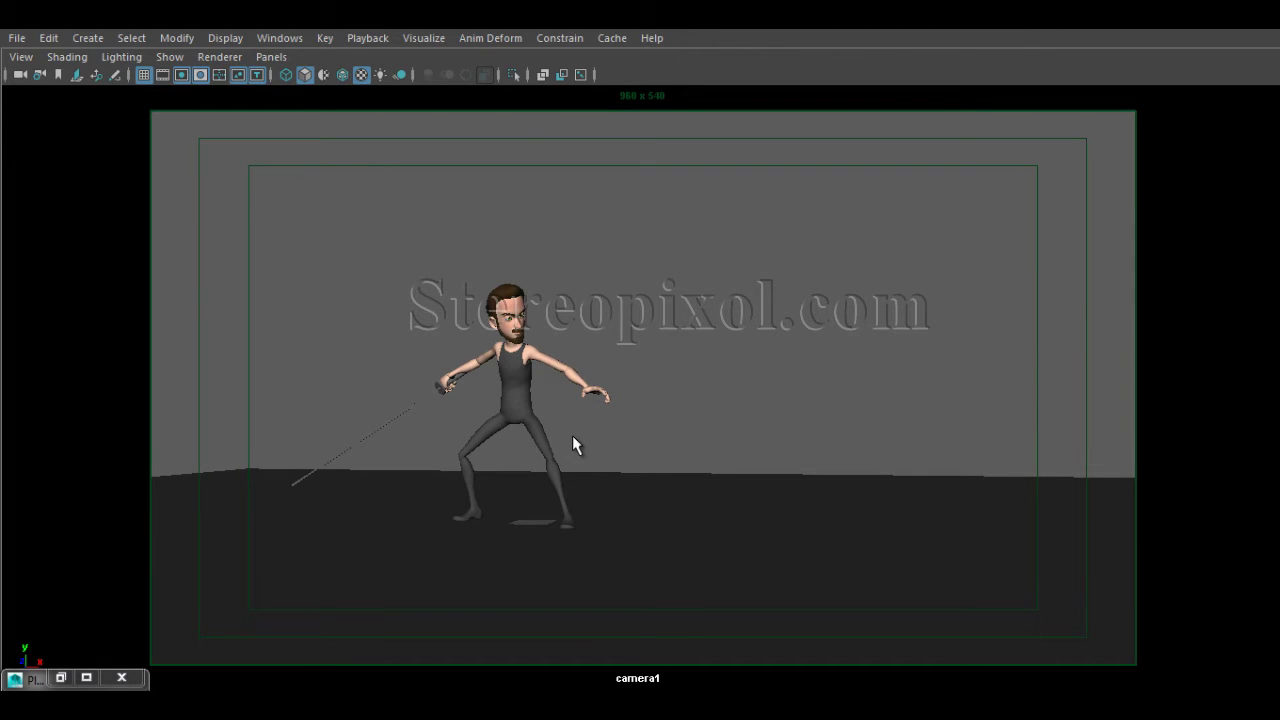
key(ctrl+space)
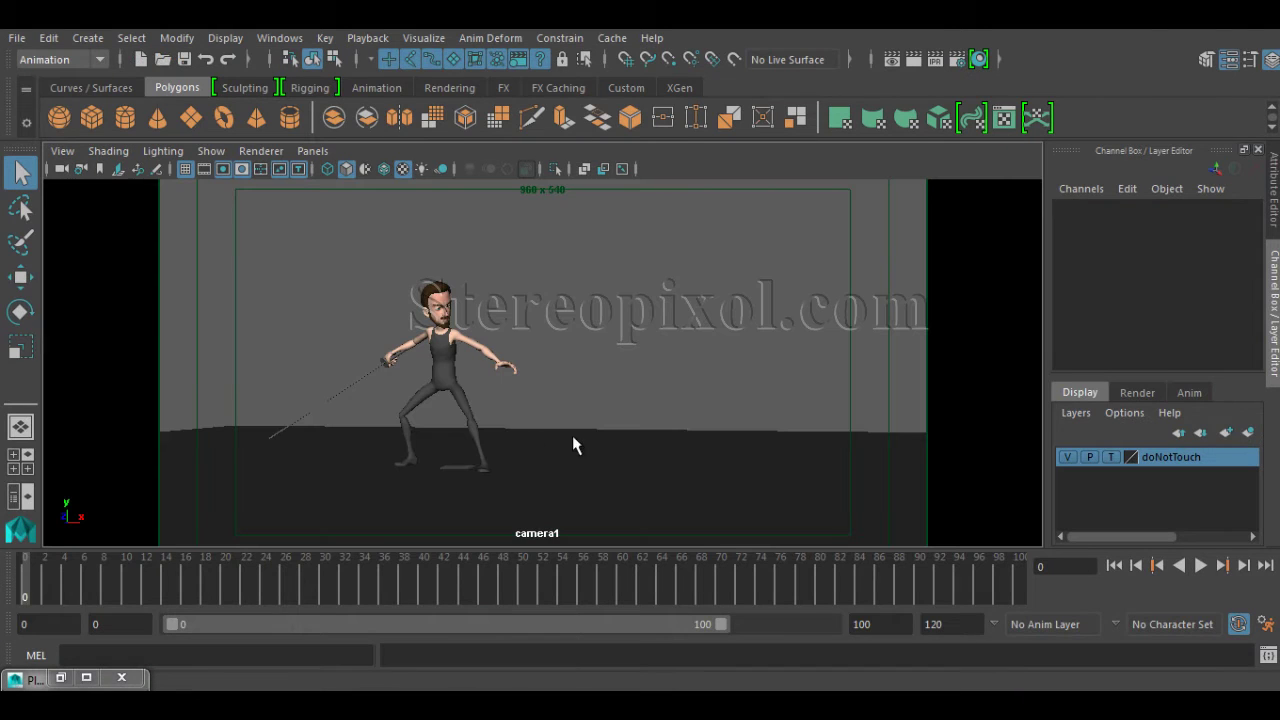
click(87, 678)
- Switch the playblast display size to Custom, look at its width and height fields, and return it to From window
click(866, 314)
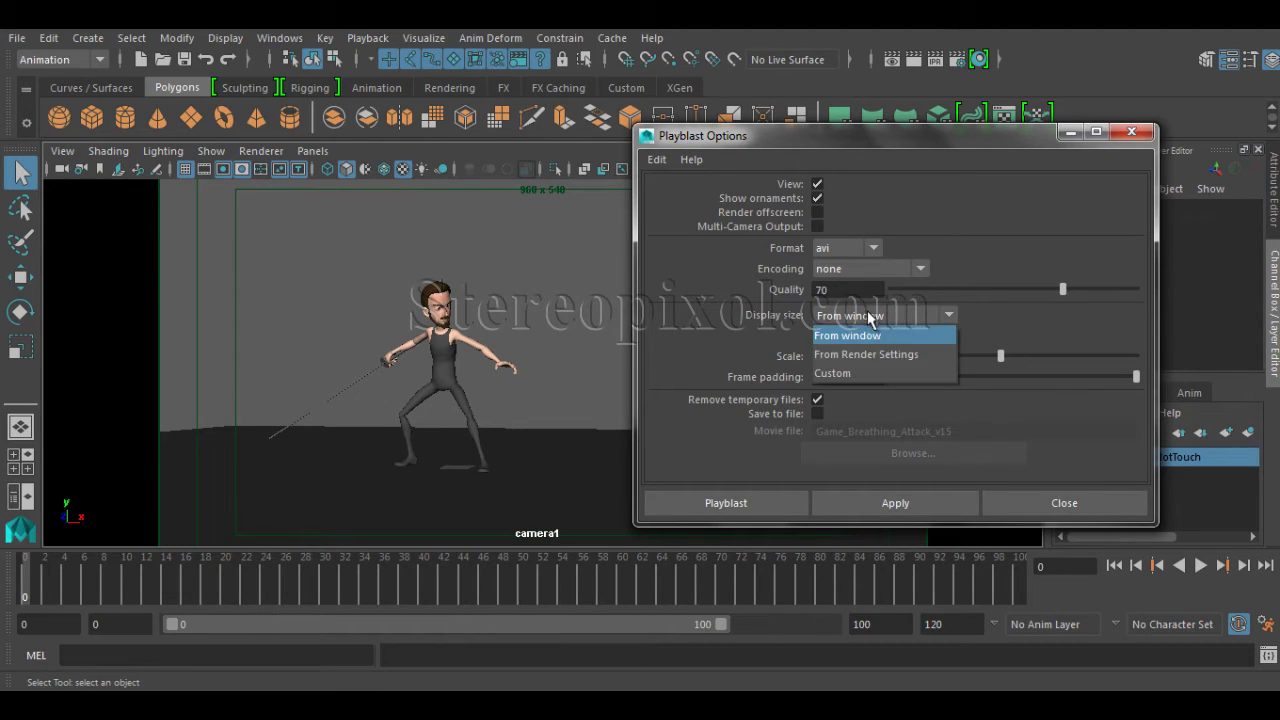
click(872, 372)
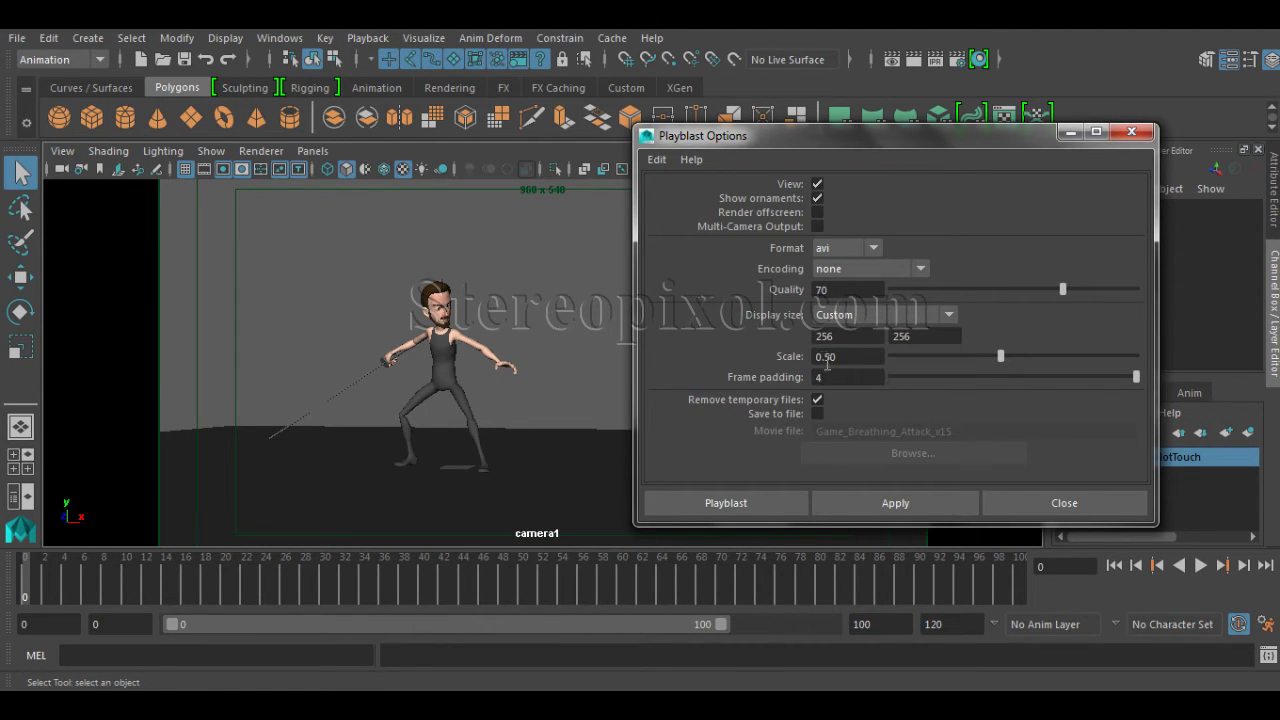
click(858, 315)
click(865, 339)
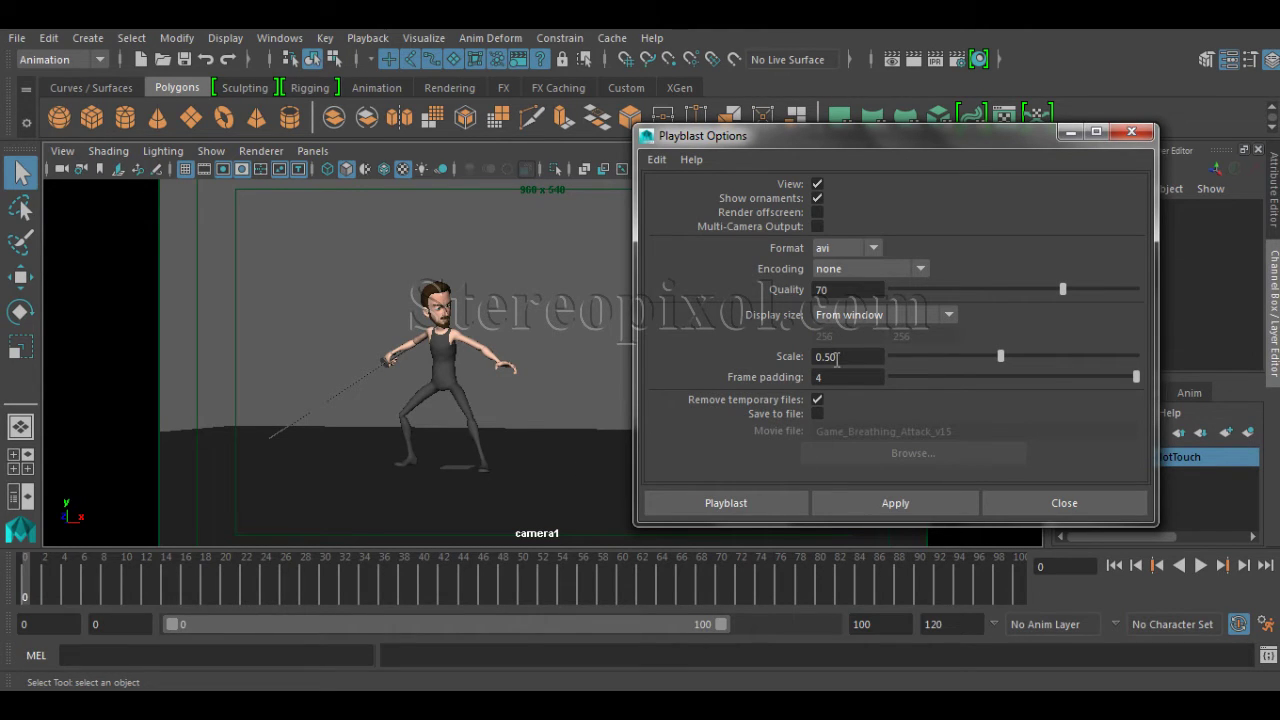
- Try the From Render Settings display size for the playblast and return it to From window
drag(760, 135, 818, 128)
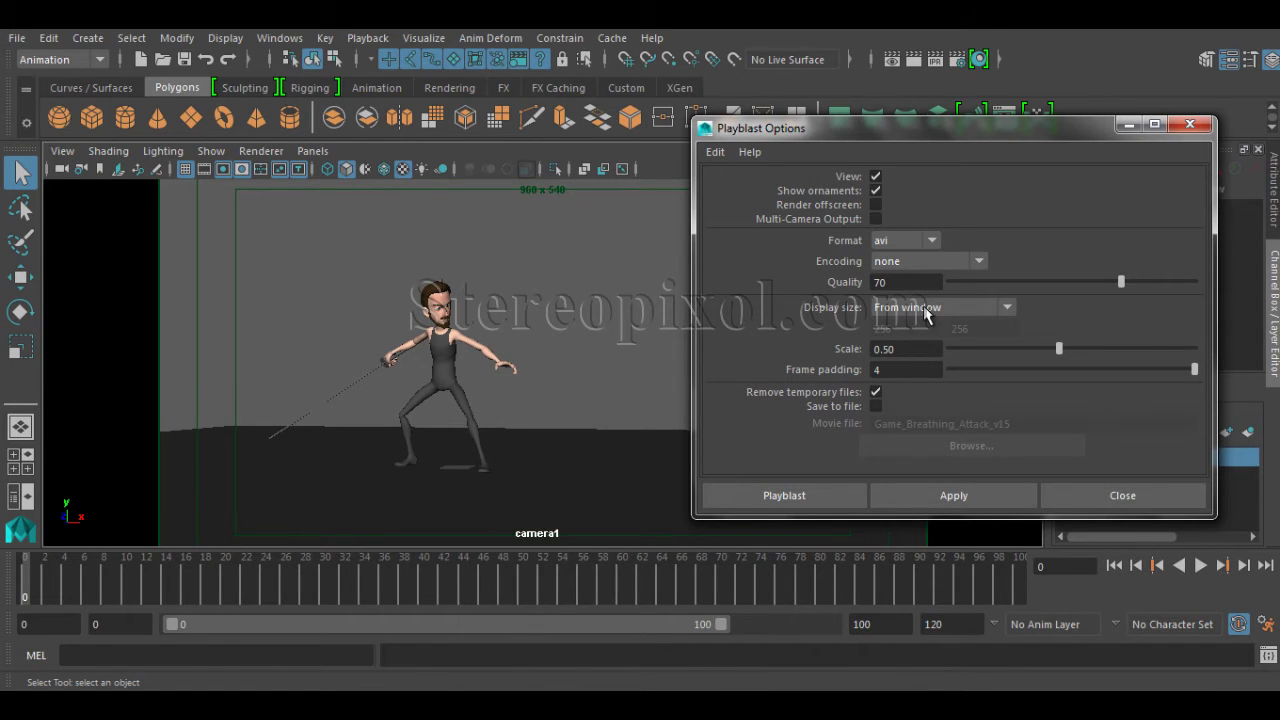
click(926, 309)
click(946, 348)
click(895, 306)
click(905, 323)
- Check the playblast format choices, including image, and turn Save to file on and back off
click(902, 242)
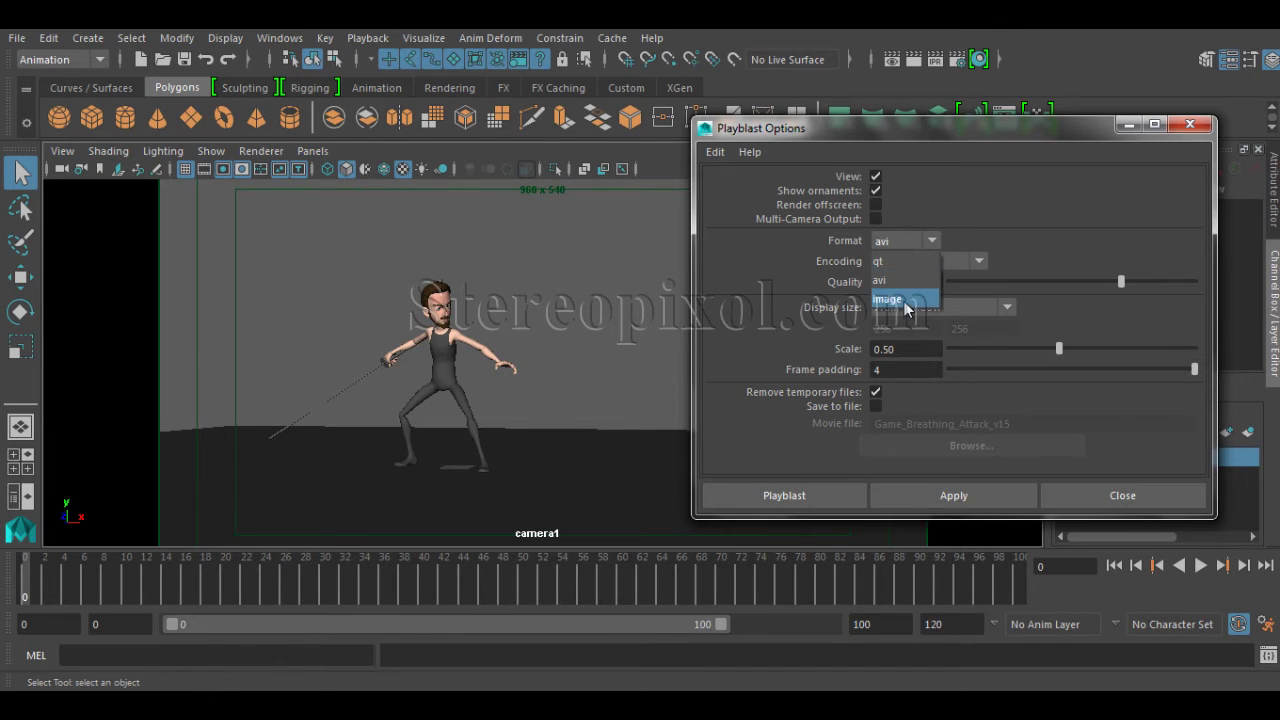
click(902, 242)
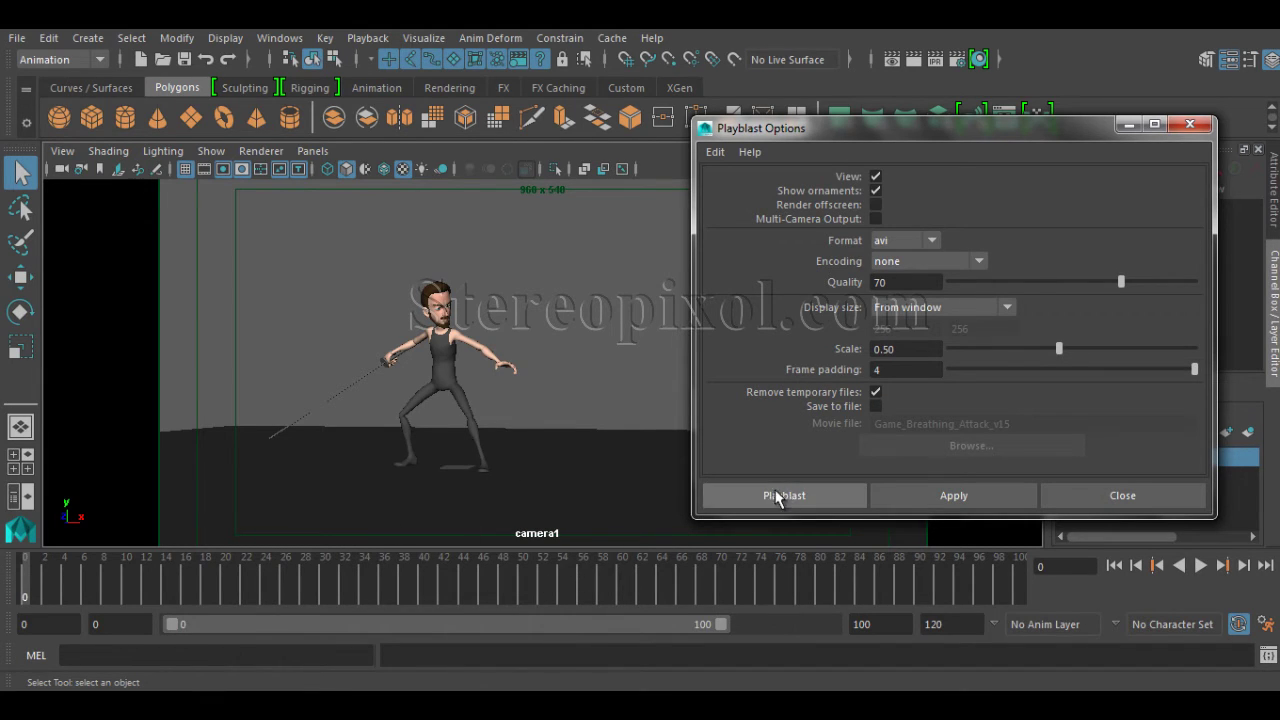
click(875, 407)
click(875, 407)
drag(859, 133, 845, 143)
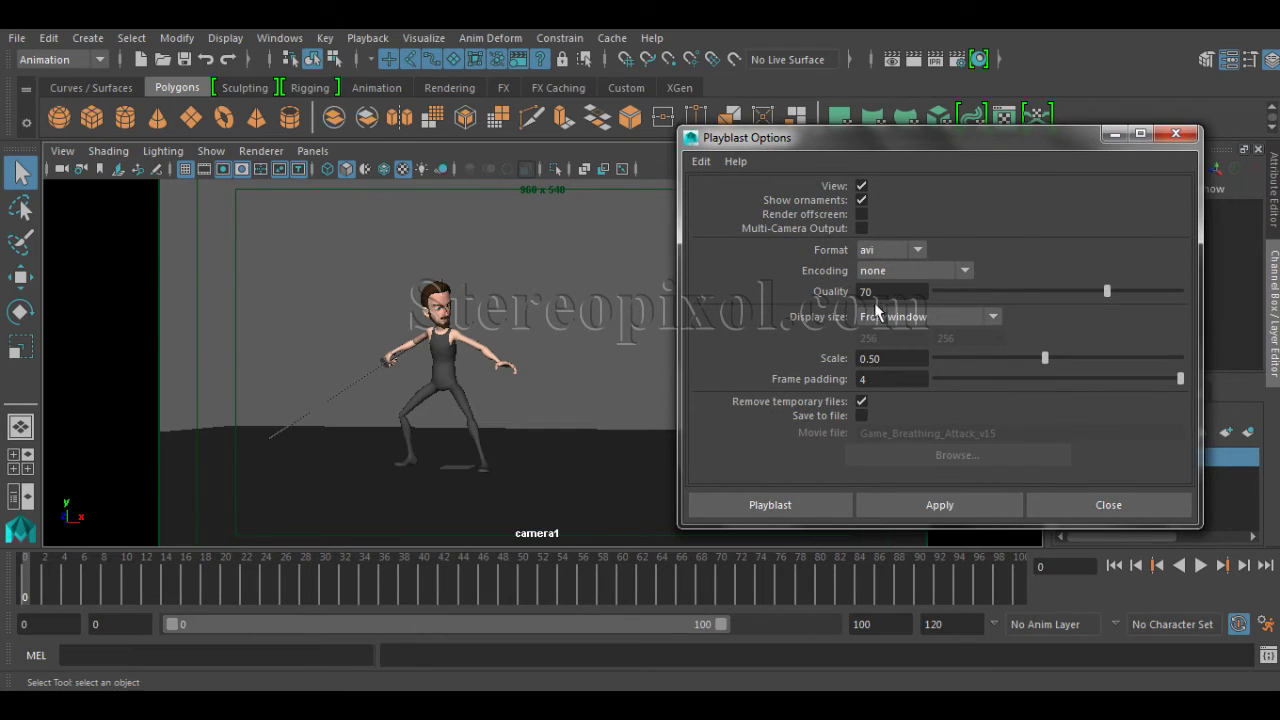
click(899, 250)
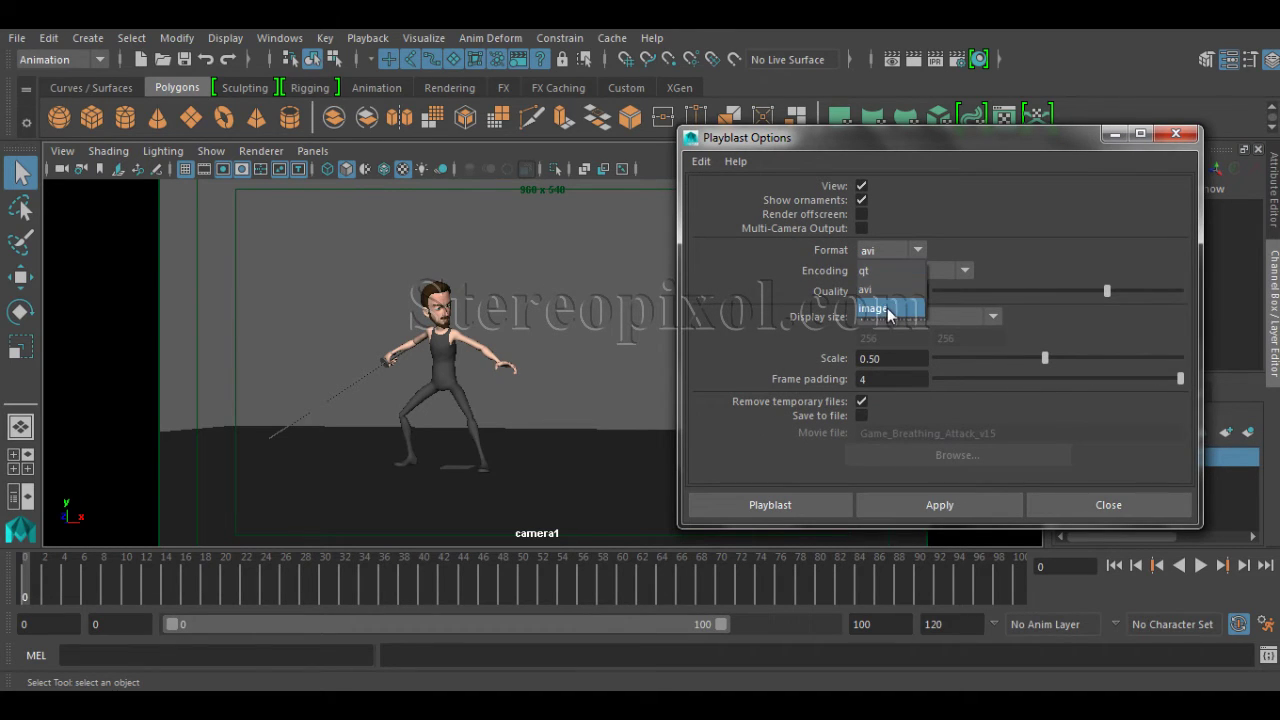
click(918, 250)
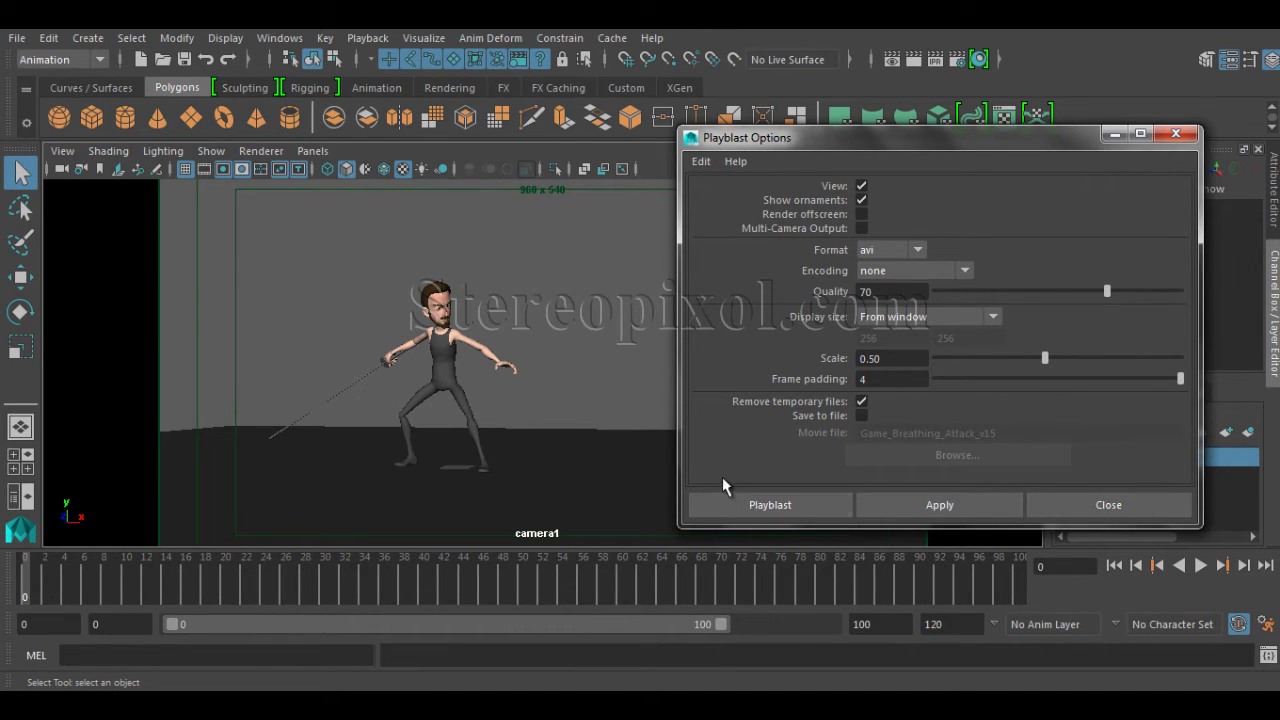
- Run the playblast with the current avi settings and replay the finished movie in the media player
click(757, 505)
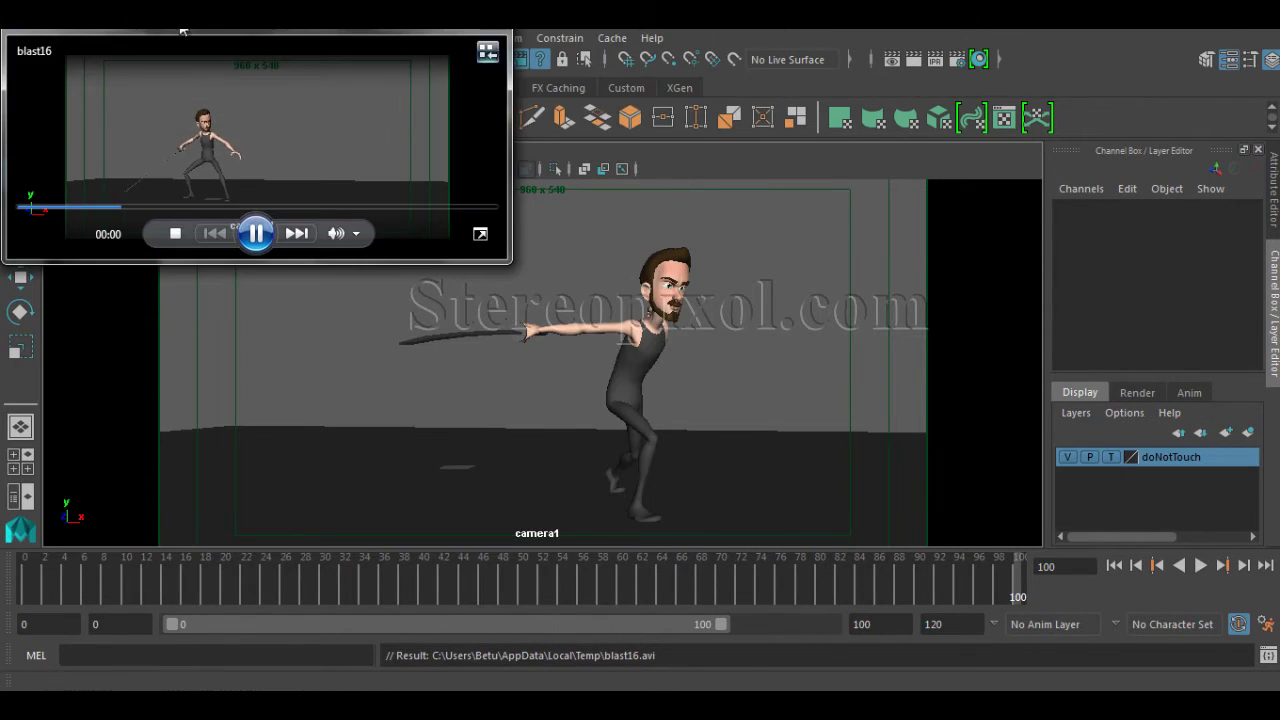
drag(251, 34, 465, 220)
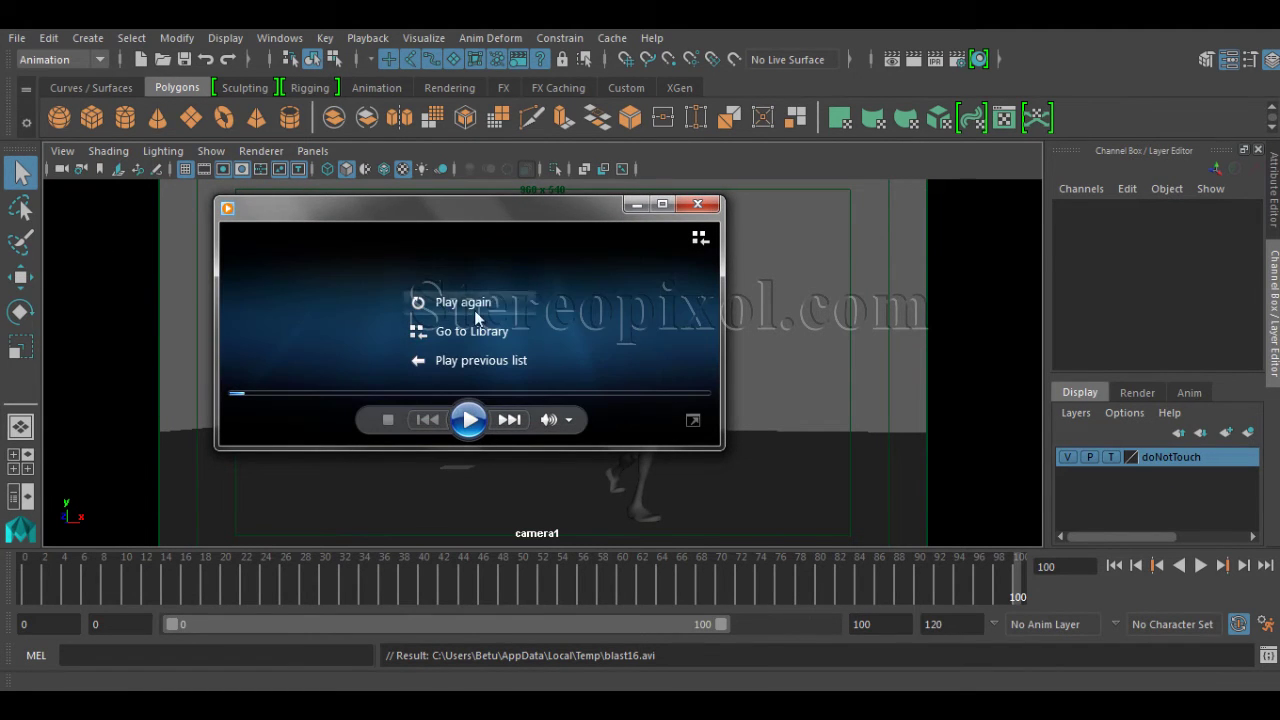
click(472, 305)
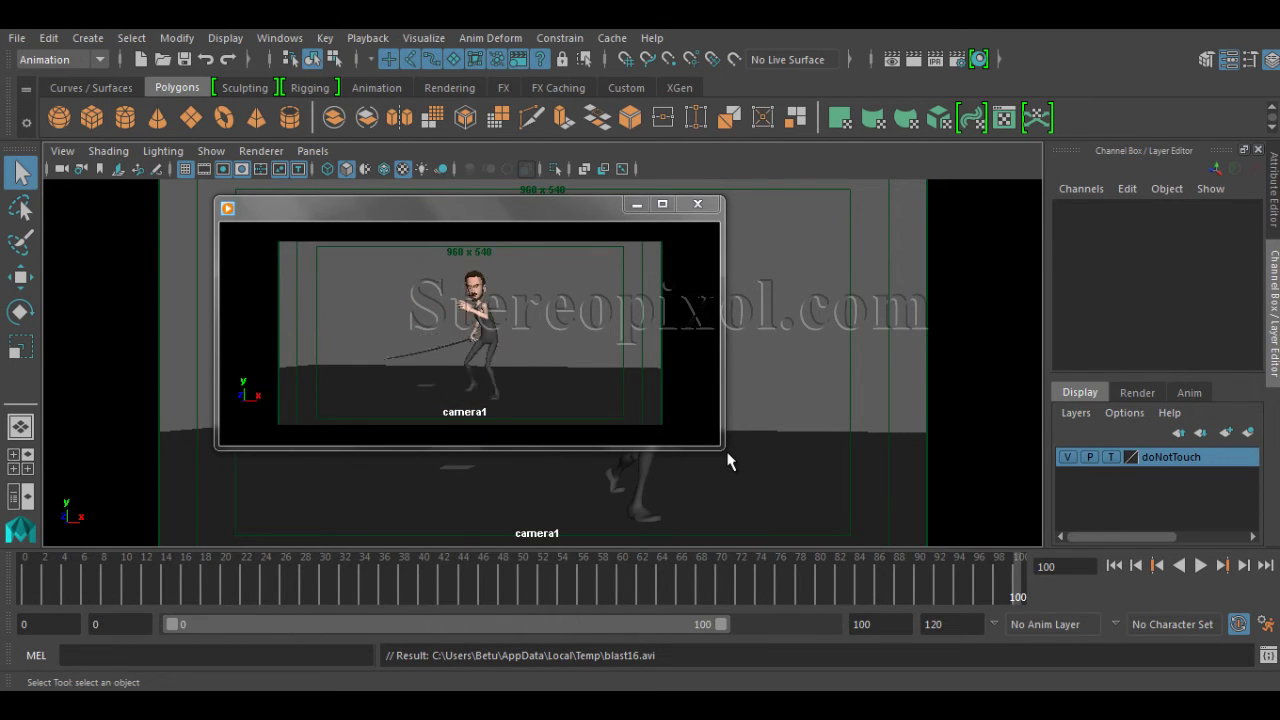
click(426, 296)
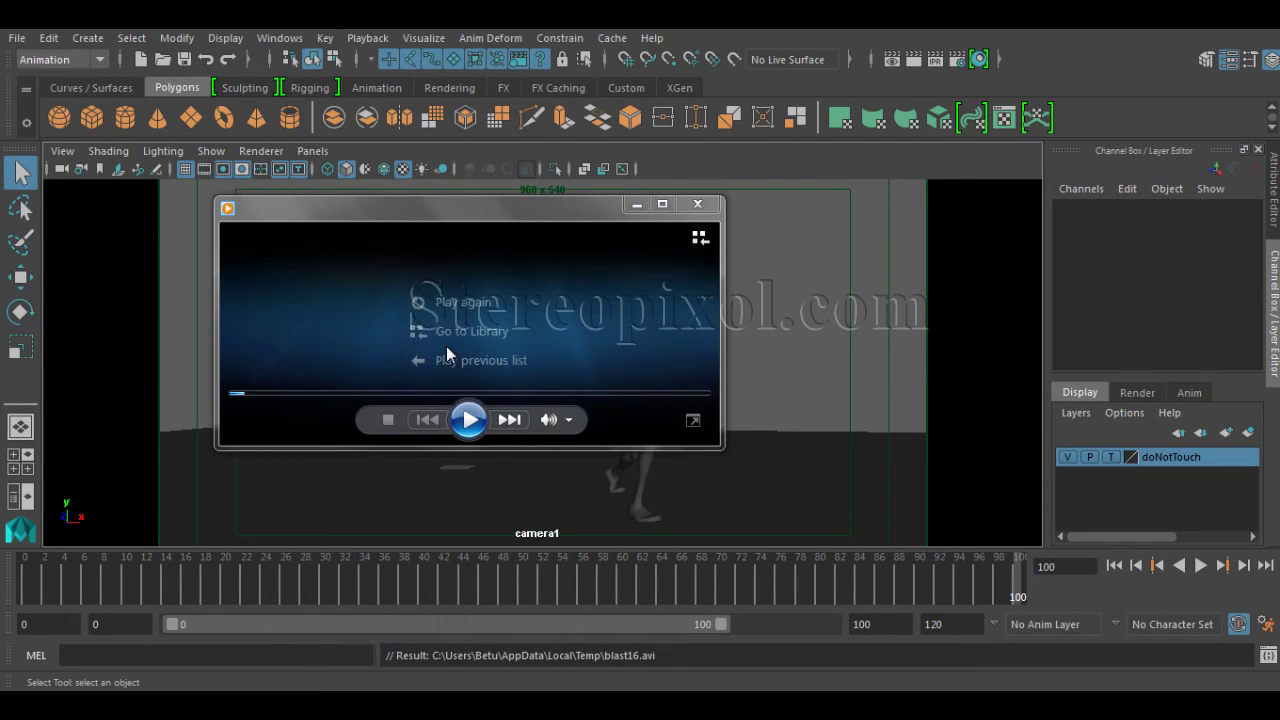
click(458, 306)
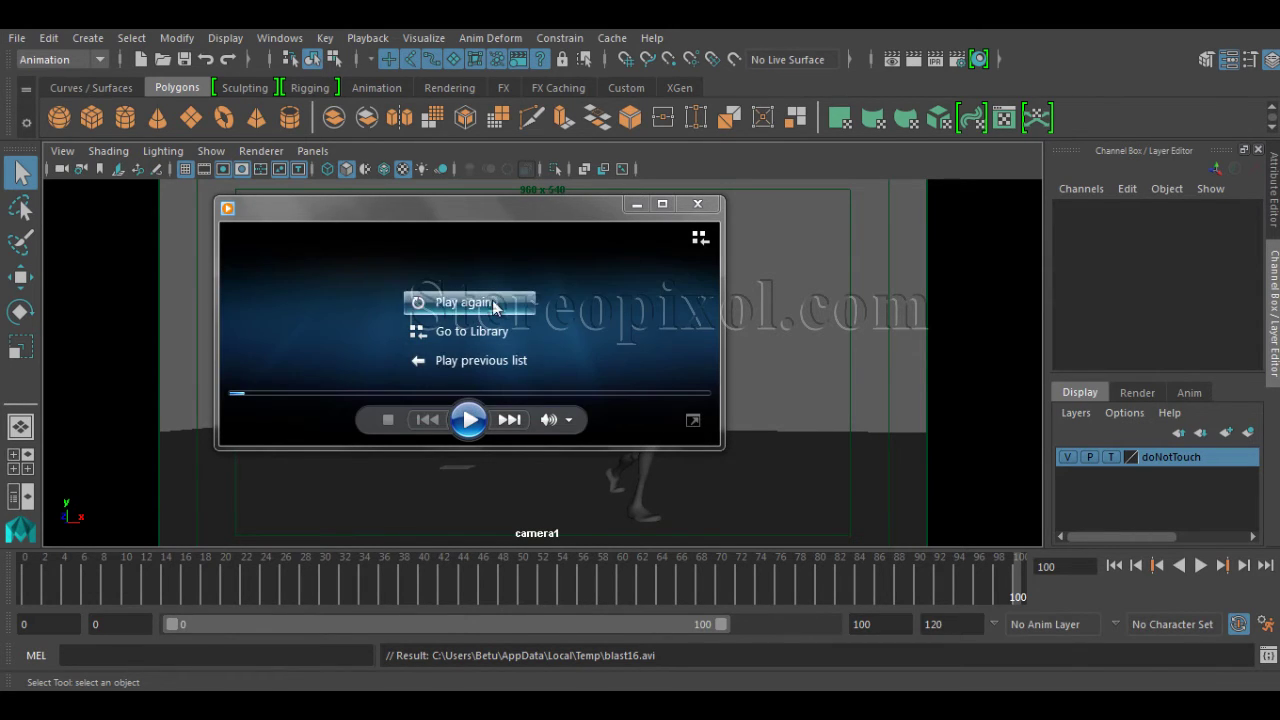
- Replay the avi preview once more in the media player and close the player
click(492, 302)
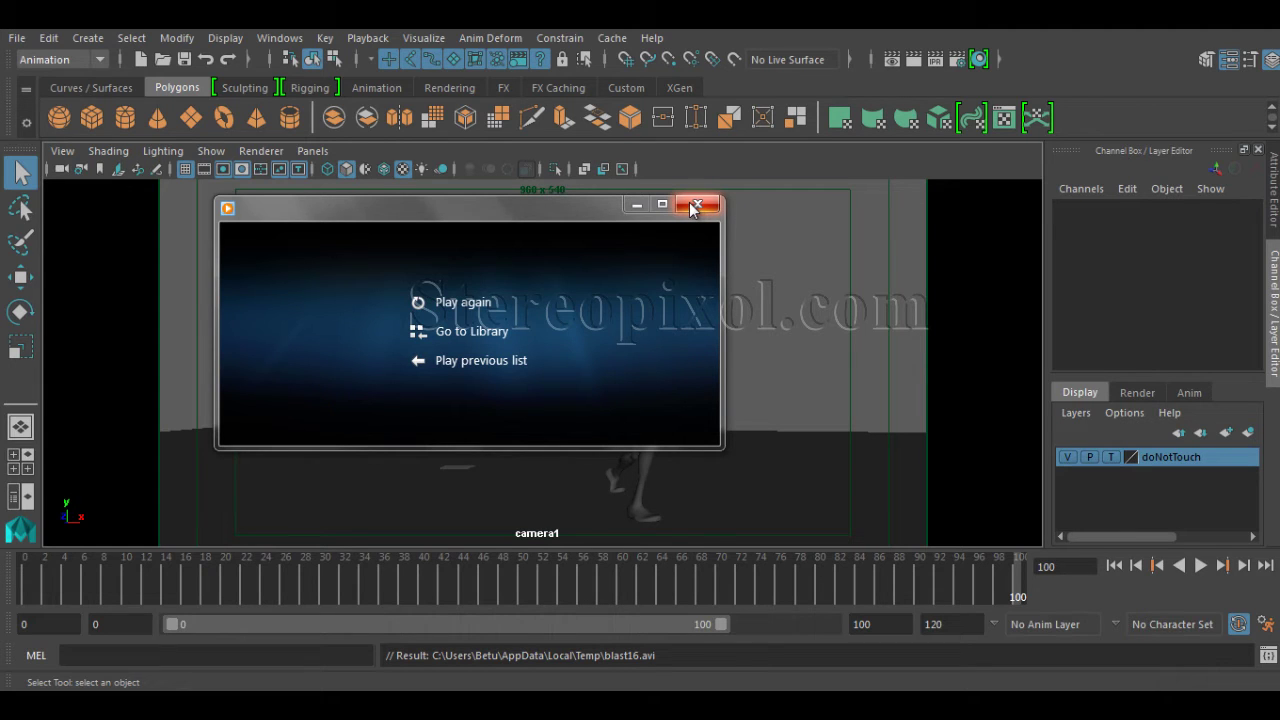
click(688, 204)
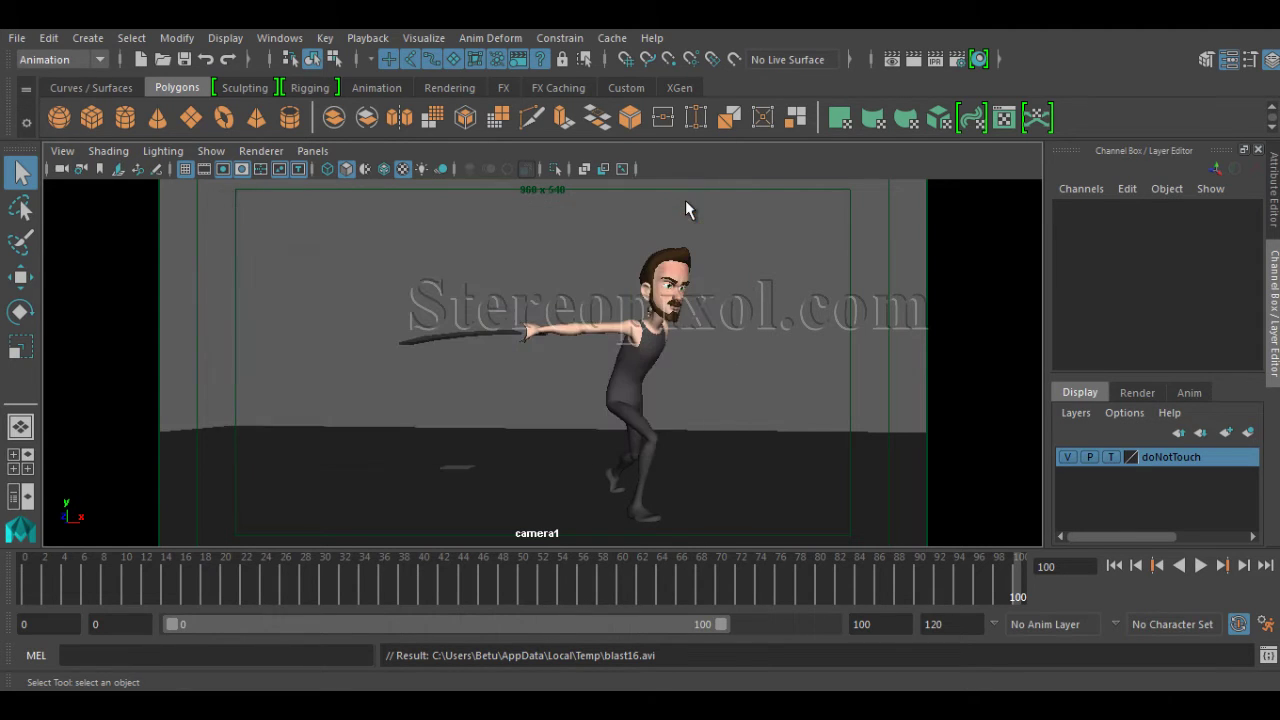
- Reopen the Playblast options and set the format to image with global encoding
right_click(550, 598)
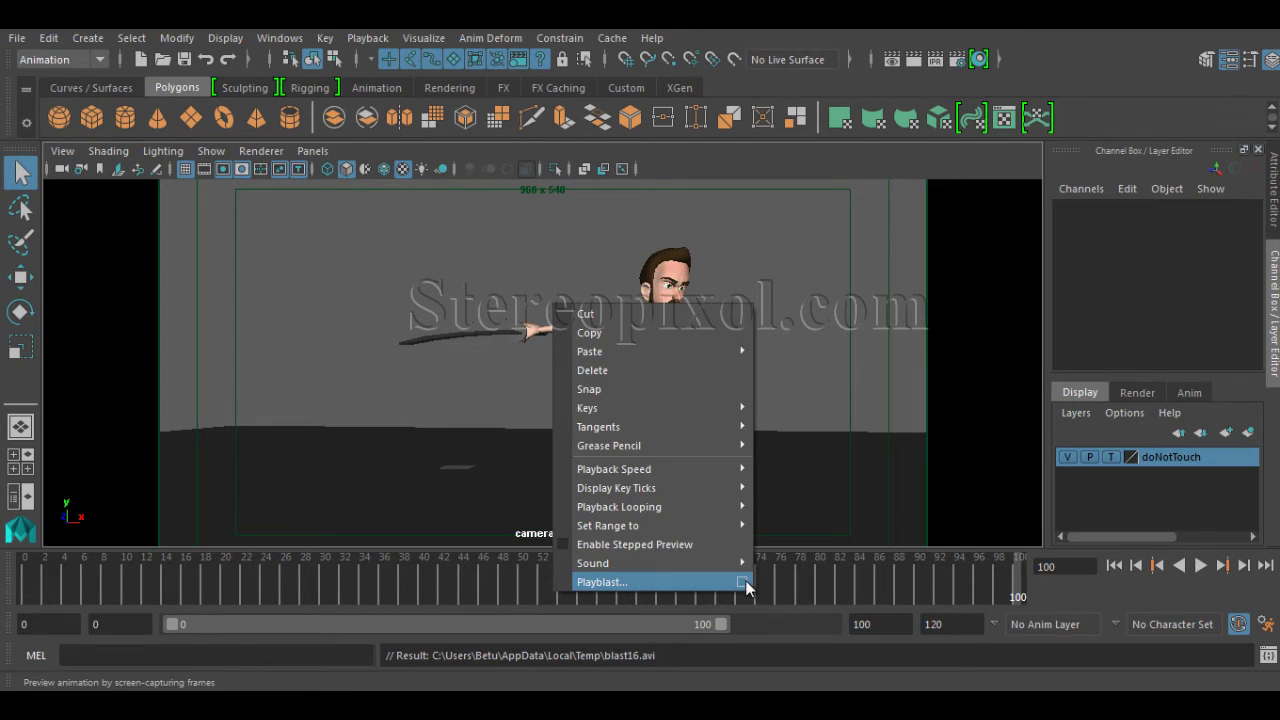
click(745, 582)
drag(656, 255, 866, 130)
click(858, 243)
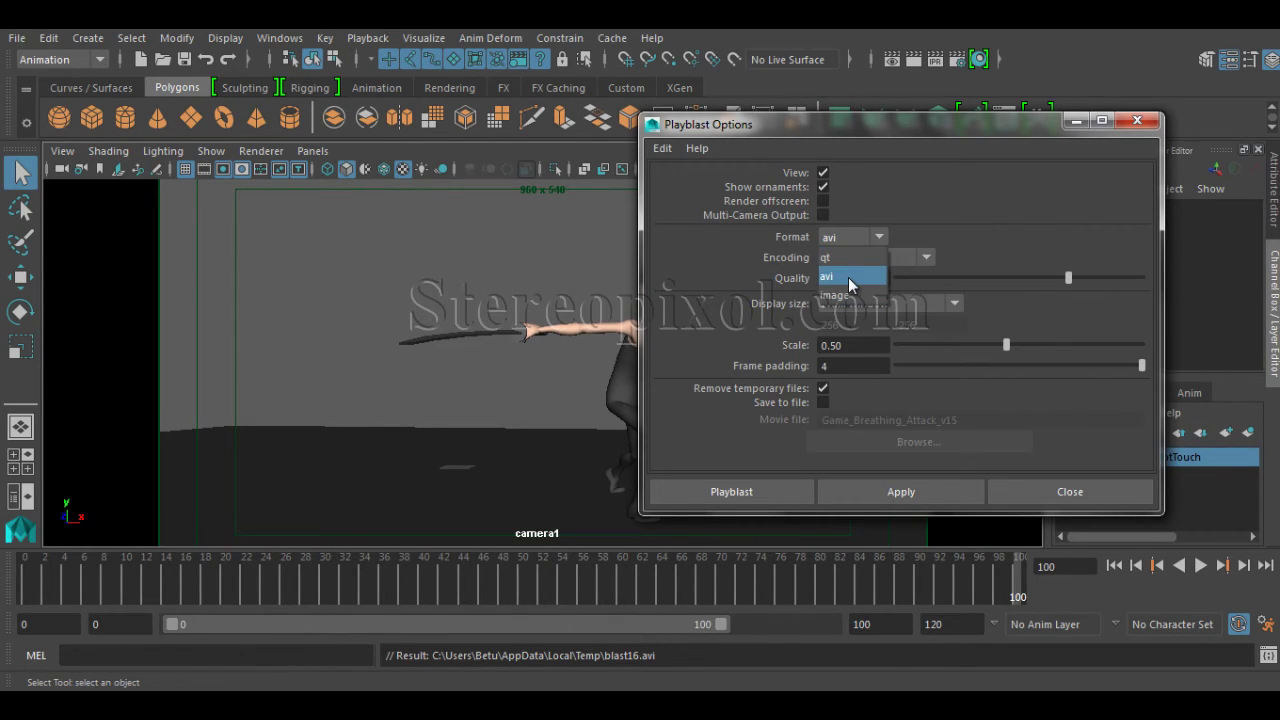
click(846, 296)
click(850, 257)
click(848, 276)
click(833, 260)
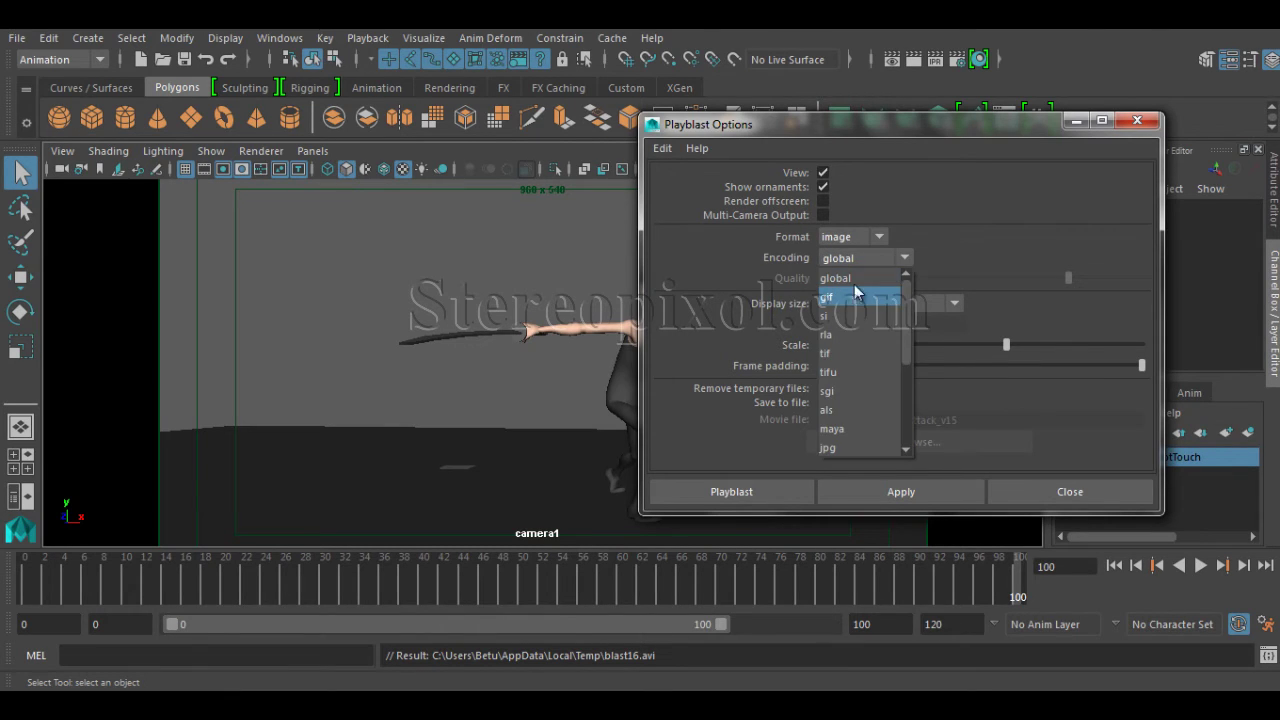
click(854, 284)
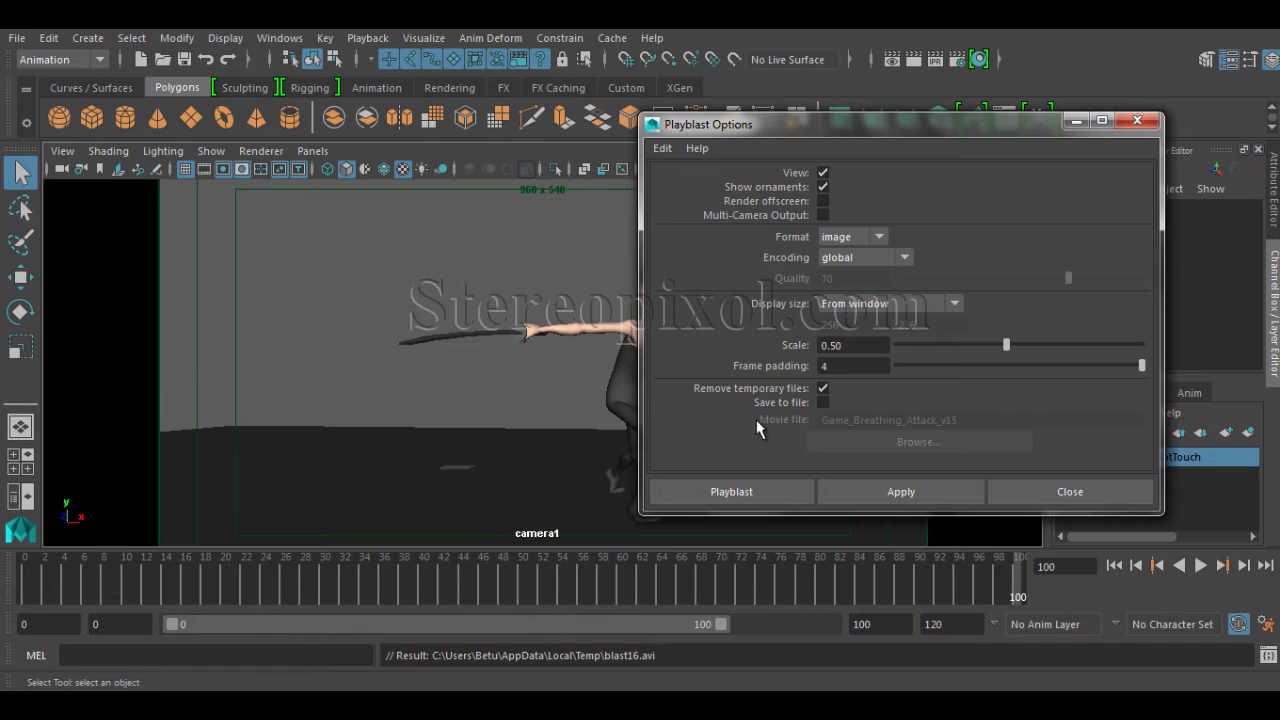
- Playblast the animation as an image sequence, then stop its playback in FCheck and return to the first frame
click(728, 495)
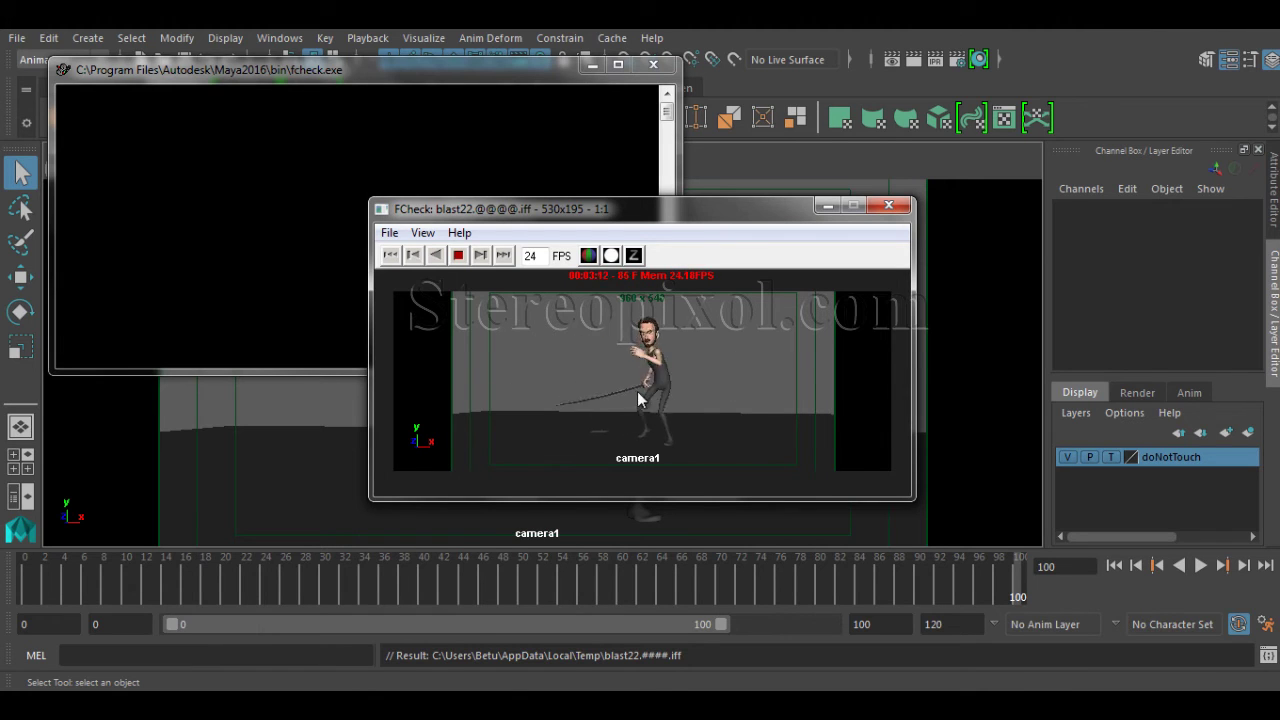
click(458, 255)
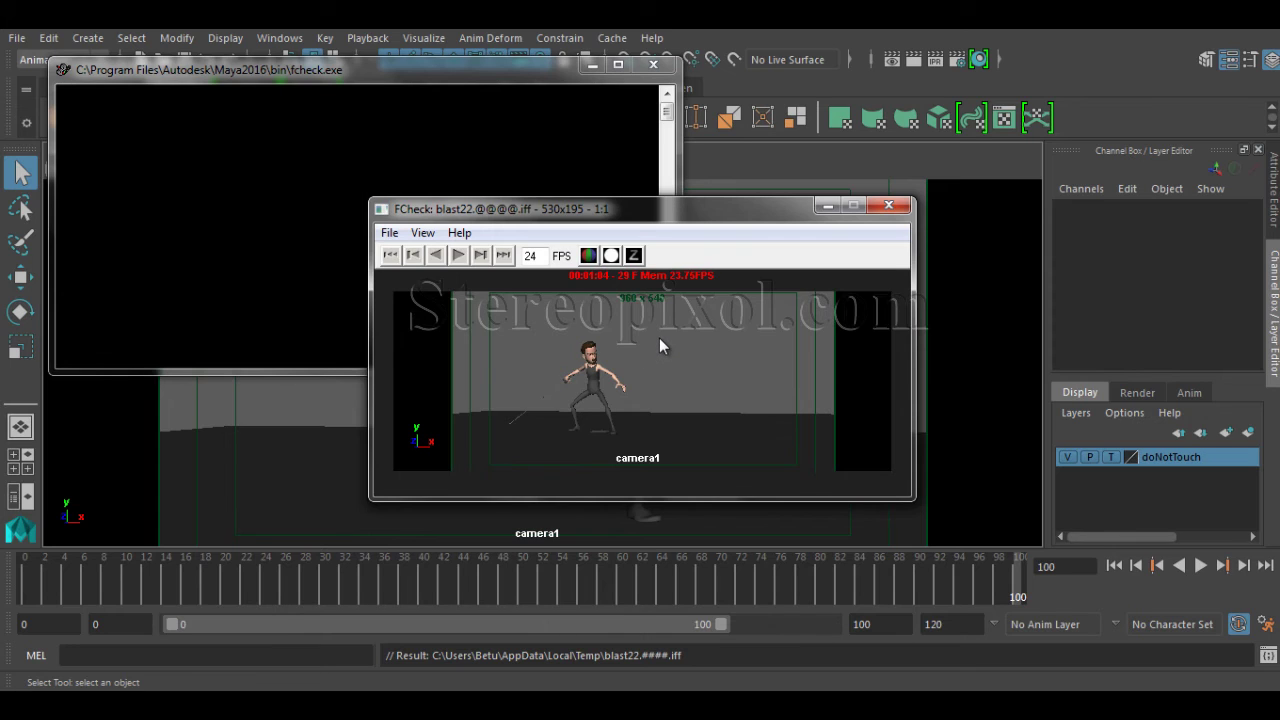
click(390, 256)
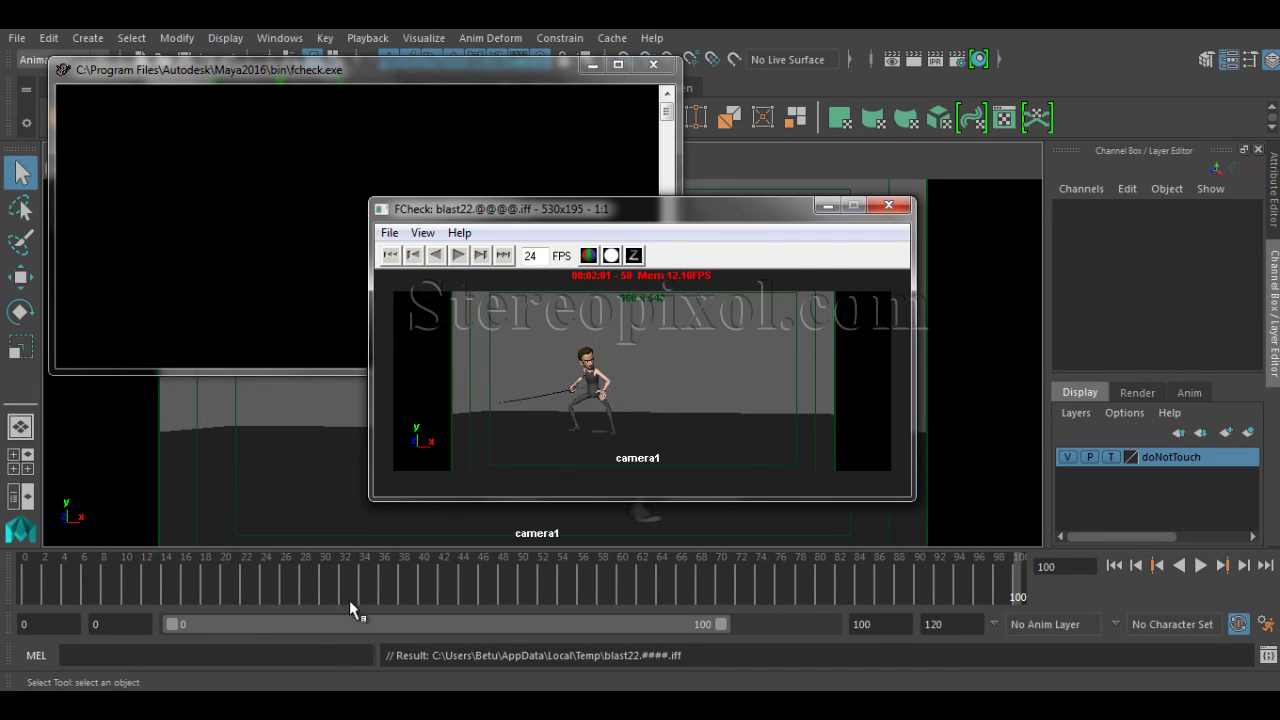
- Minimize FCheck, scrub the scene timeline to frame 65, and bring the FCheck viewer back
click(828, 205)
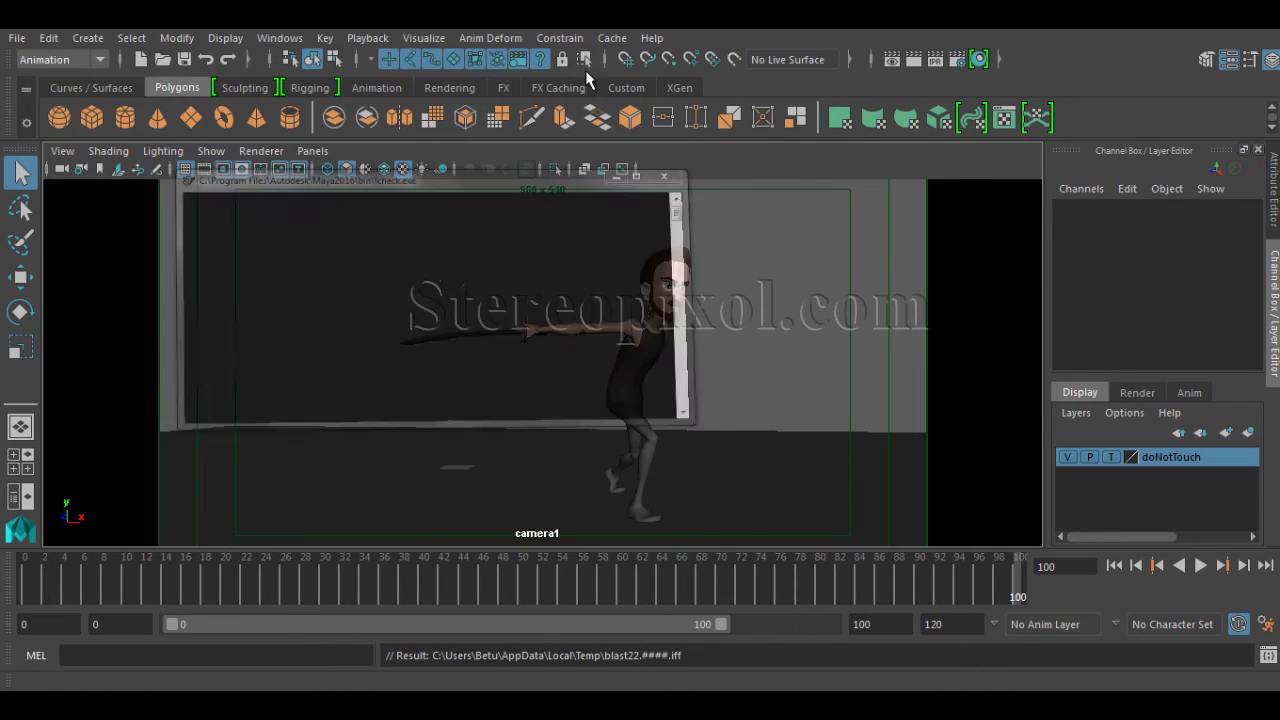
mouse_move(302, 581)
mouse_down()
mouse_move(190, 586)
mouse_move(392, 598)
mouse_move(671, 585)
mouse_up()
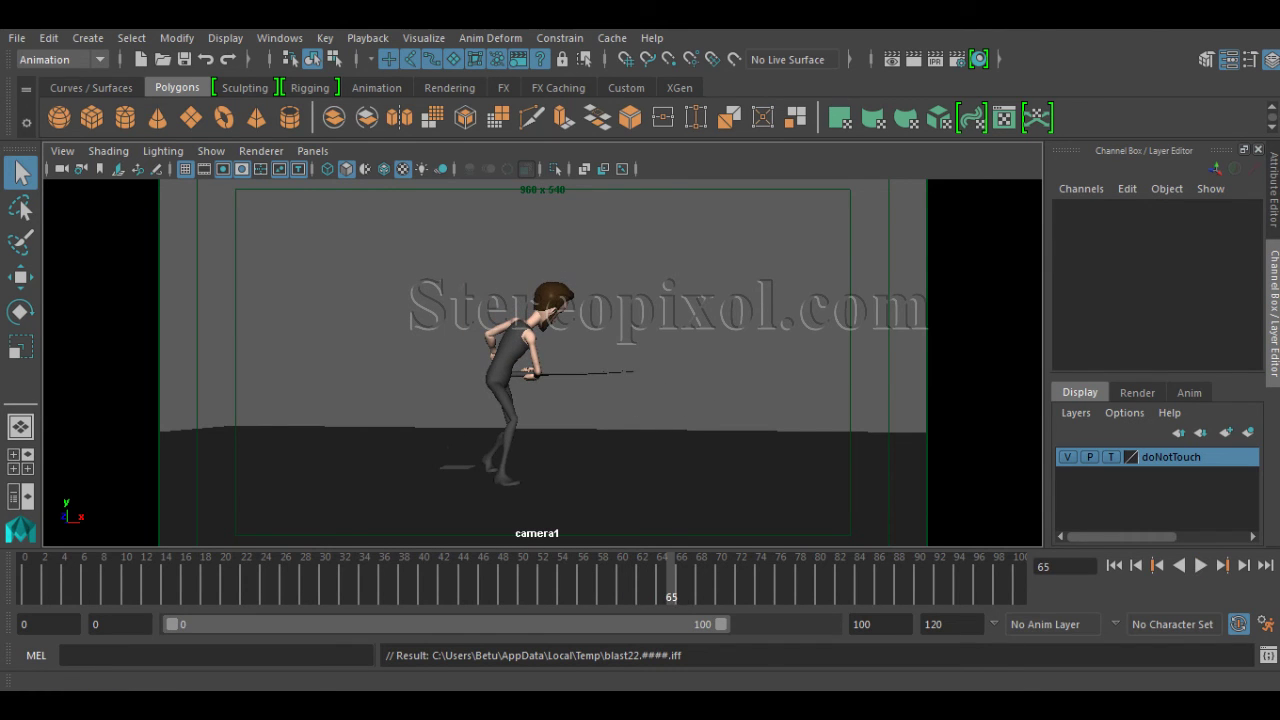
click(853, 630)
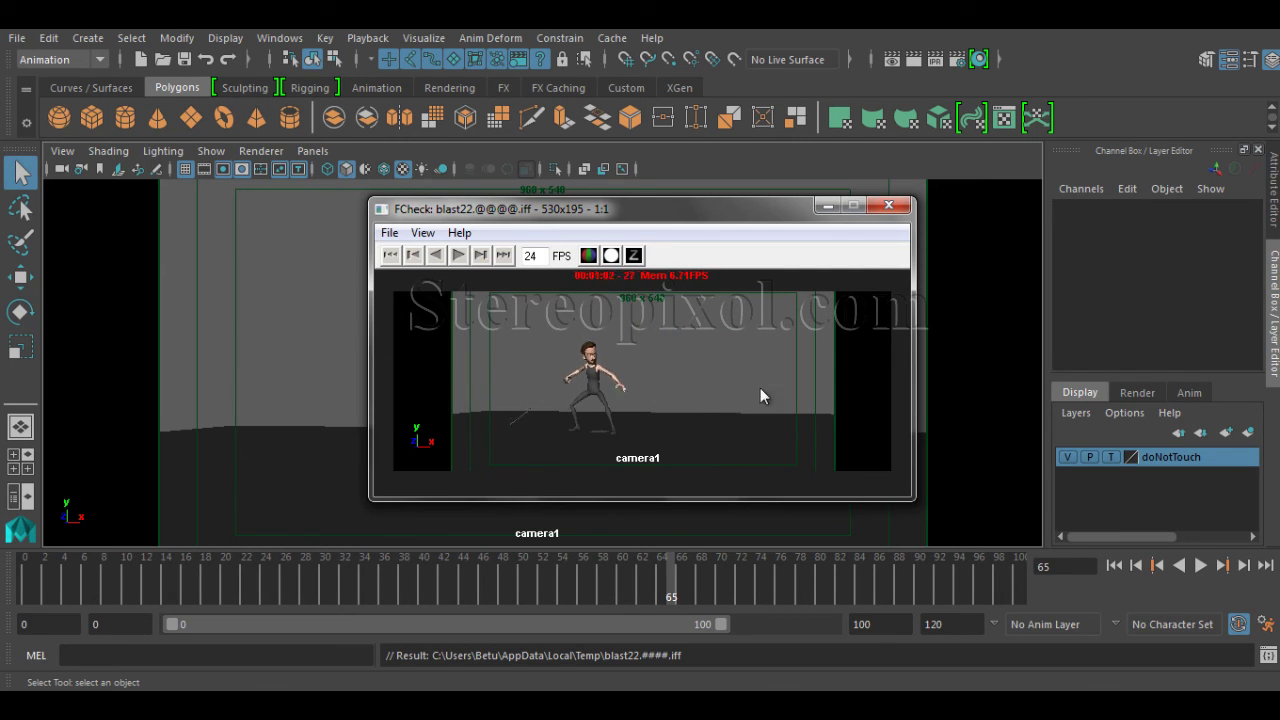
- Scrub the FCheck sequence to frame 62 and draw white freehand lines along the character's back from head to foot
drag(616, 367, 497, 370)
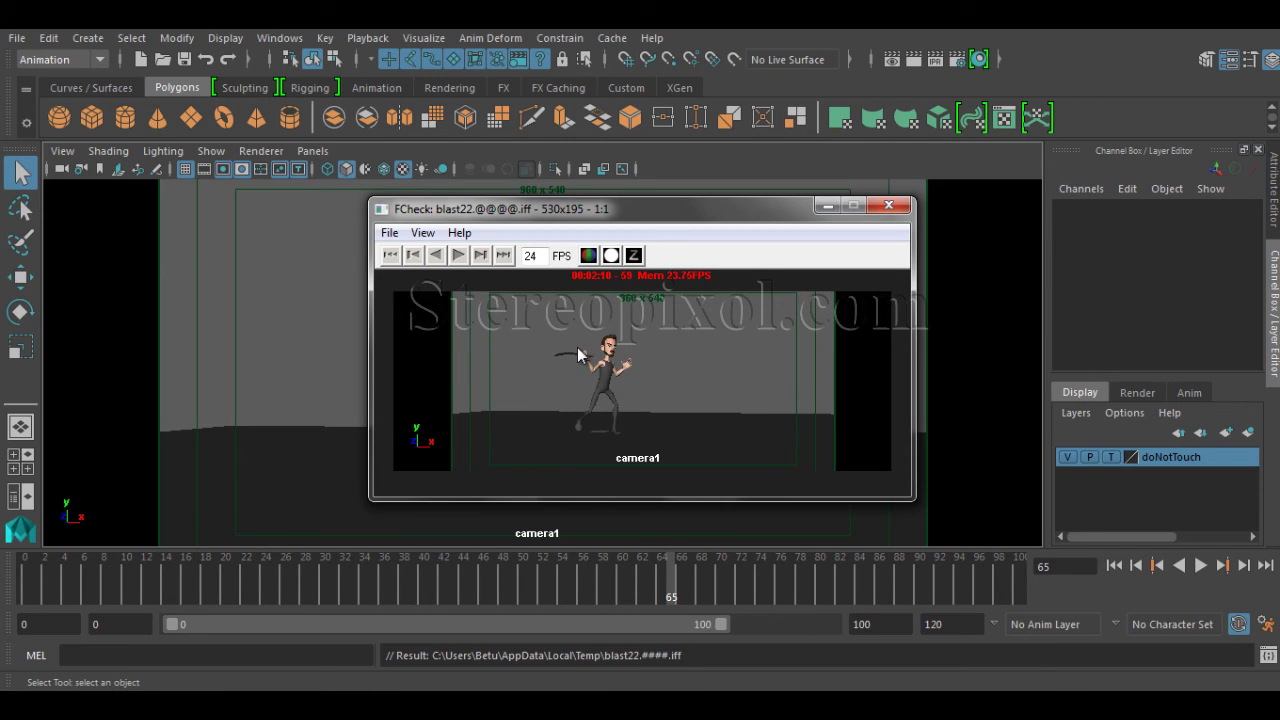
mouse_move(709, 391)
mouse_down()
mouse_move(735, 398)
mouse_move(681, 402)
mouse_move(727, 401)
mouse_up()
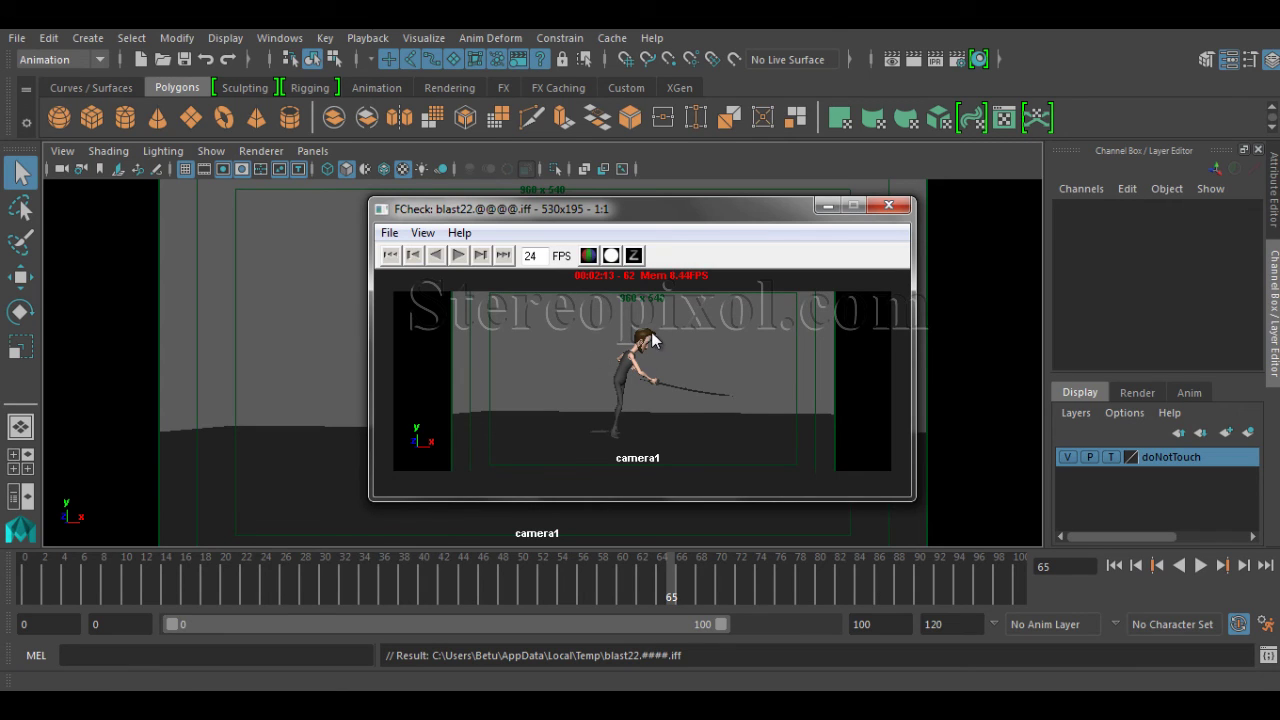
drag(651, 333, 616, 367)
mouse_move(617, 448)
mouse_down()
mouse_move(610, 370)
mouse_move(634, 336)
mouse_move(655, 336)
mouse_move(627, 350)
mouse_move(611, 382)
mouse_move(610, 428)
mouse_move(610, 388)
mouse_move(645, 336)
mouse_move(645, 350)
mouse_up()
key(p)
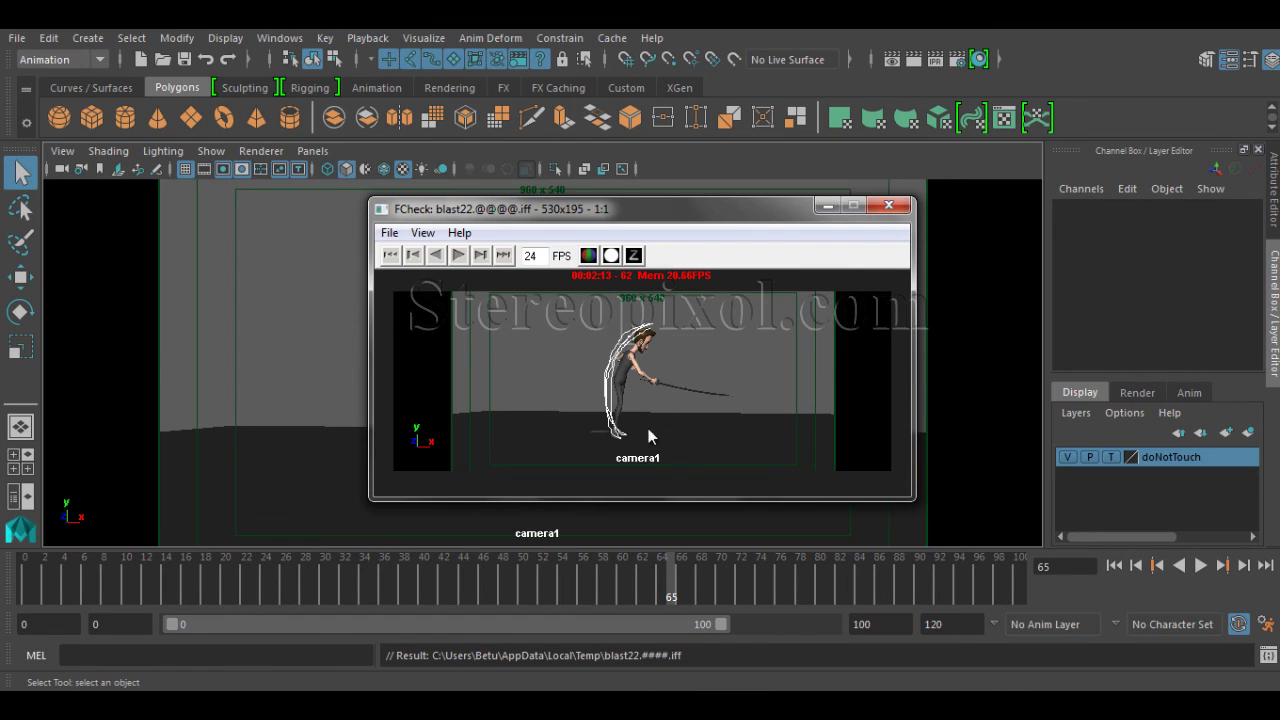
- Look at FCheck's options for saving an image or animation and leave without saving
click(389, 232)
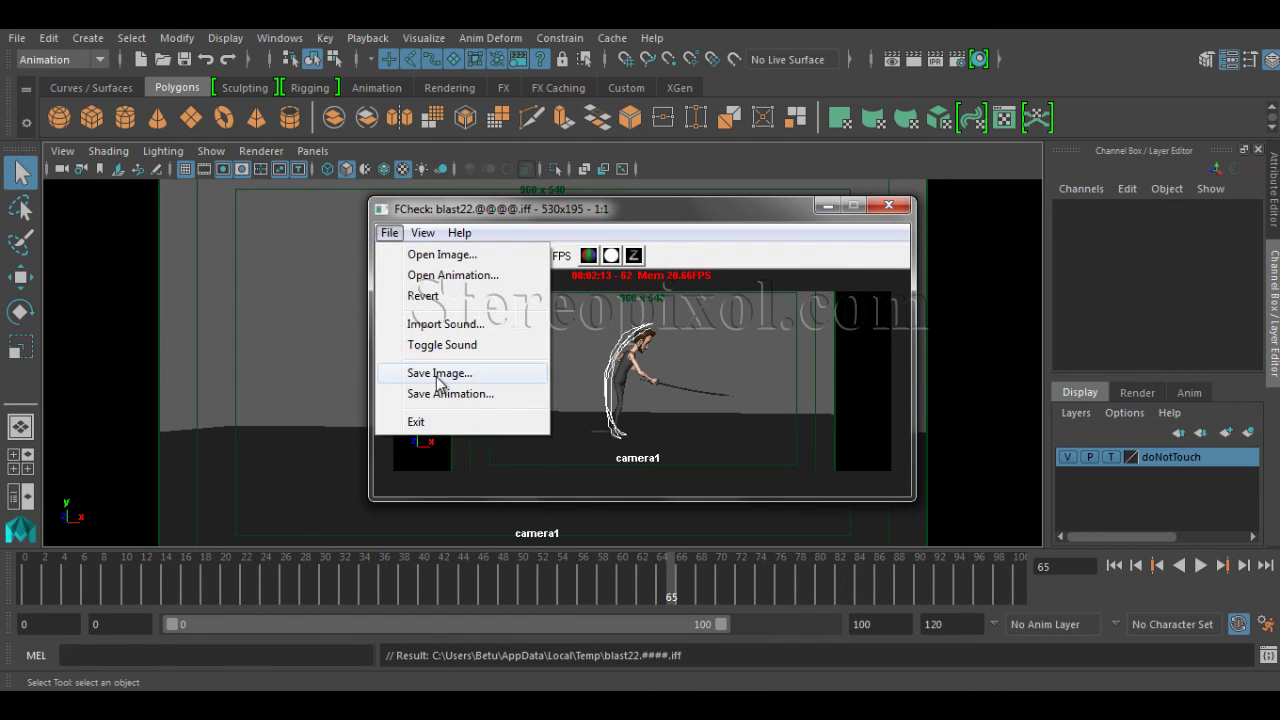
click(460, 376)
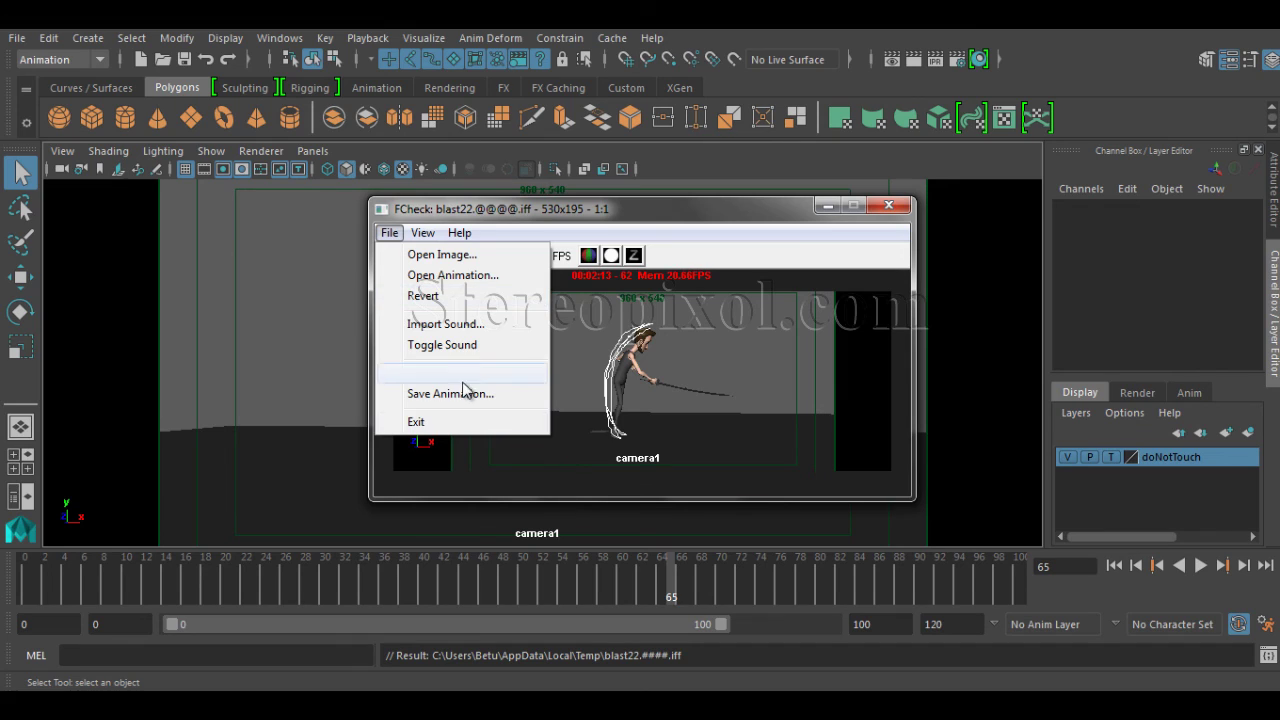
click(670, 399)
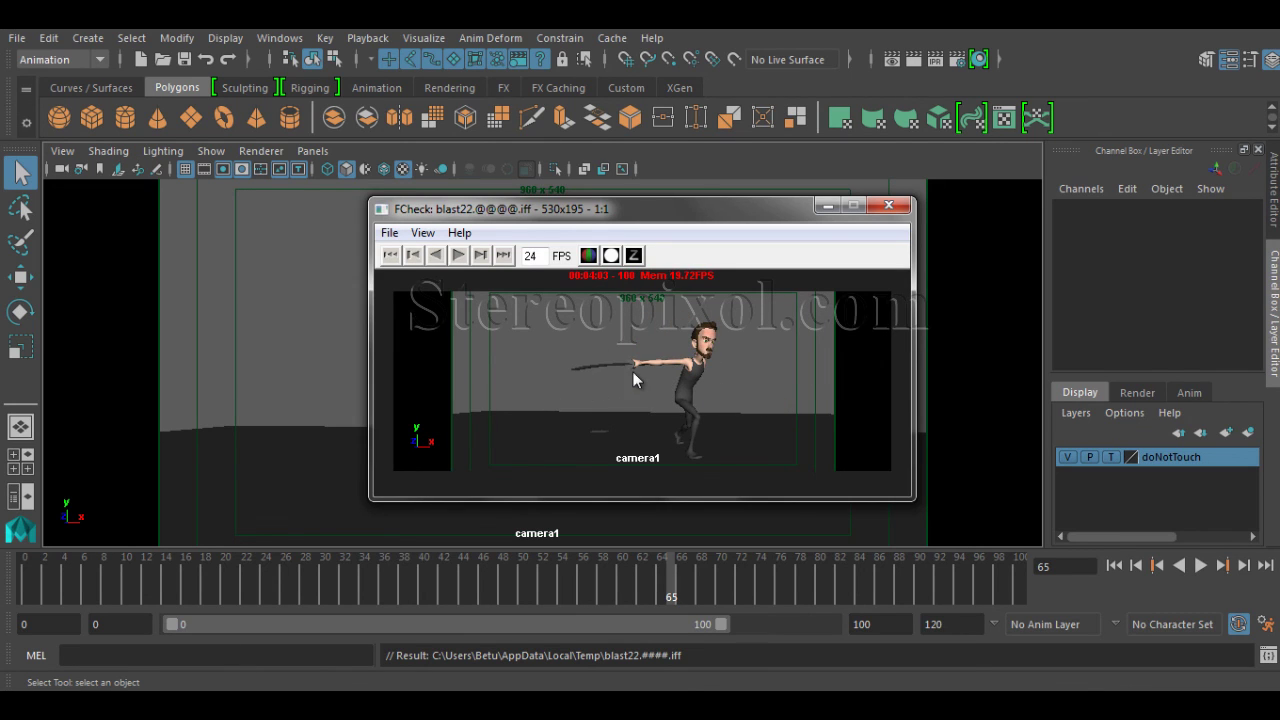
- Scrub the FCheck sequence back to the annotated frame 62 and close the viewer
drag(756, 387, 535, 382)
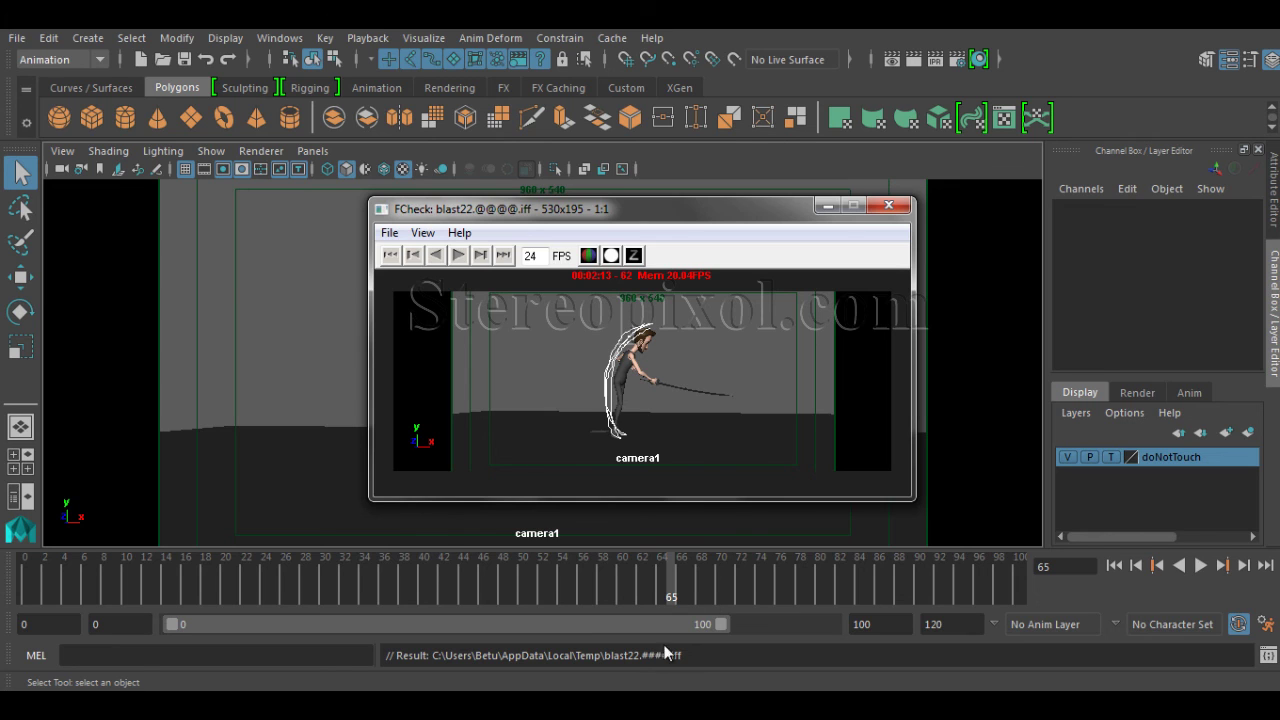
click(884, 204)
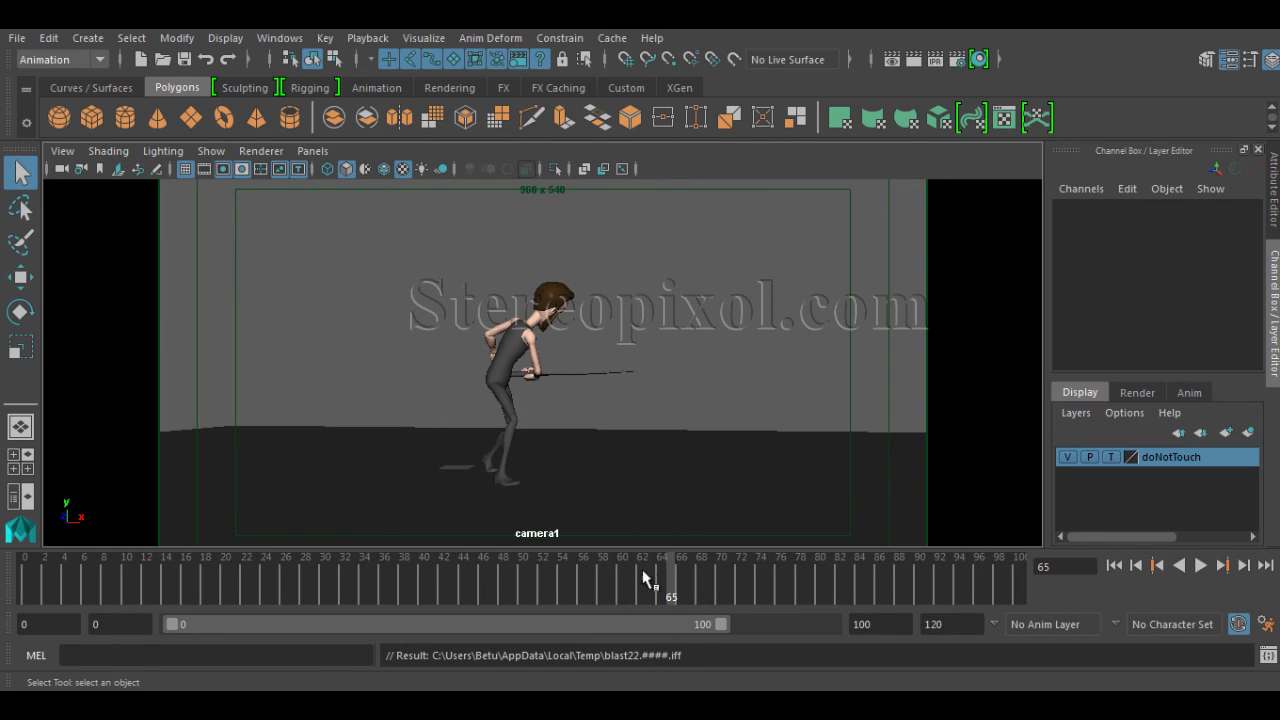
- Play the animation in the viewport, then stop and move the timeline to frame 86
click(79, 586)
key(alt+v)
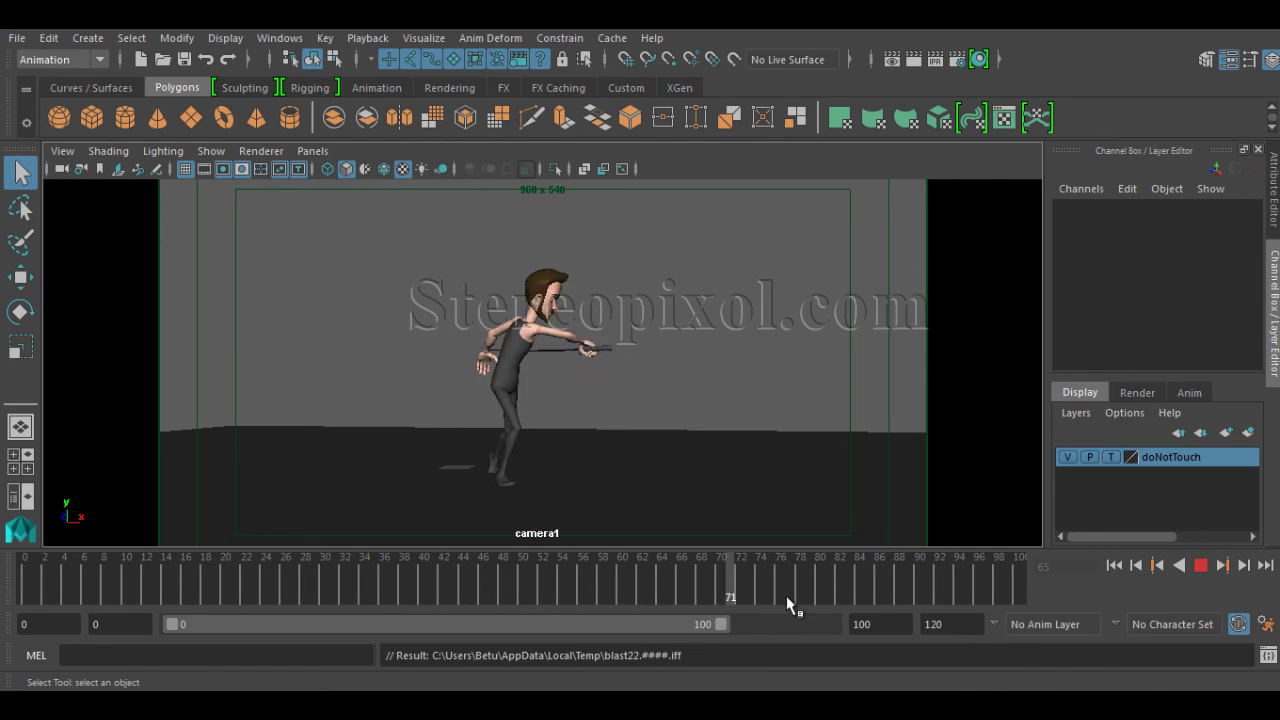
click(878, 595)
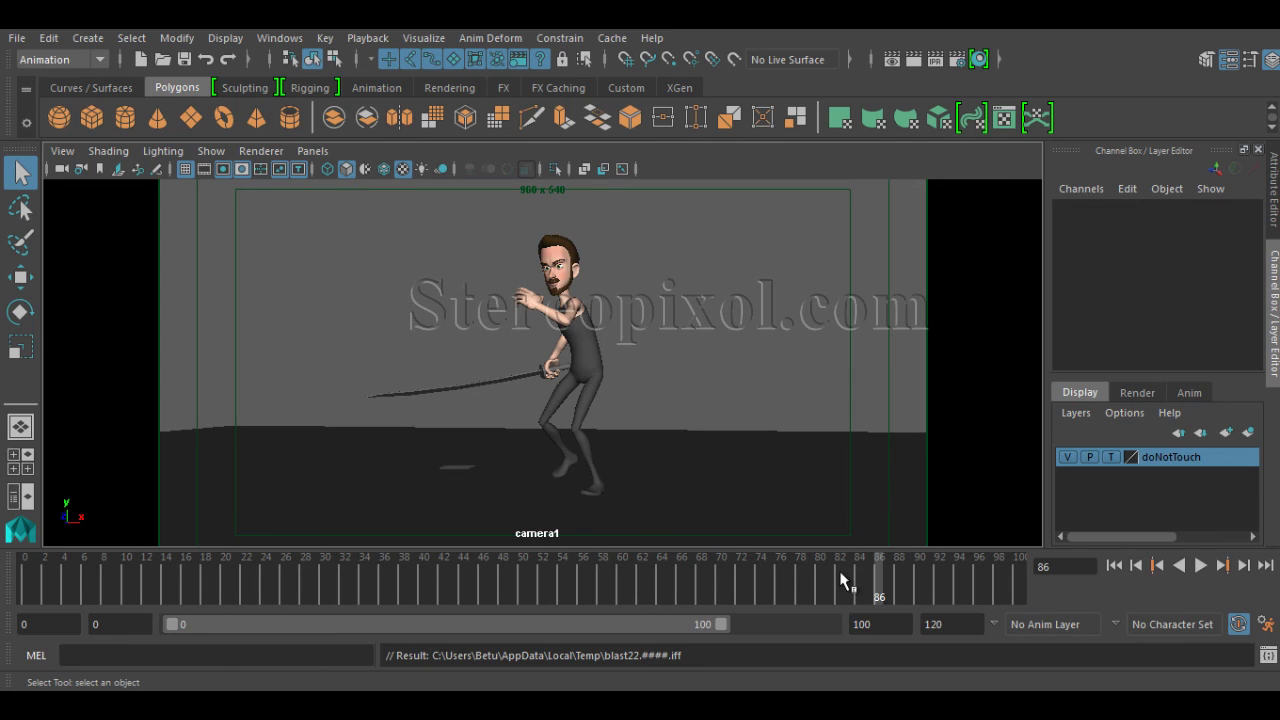